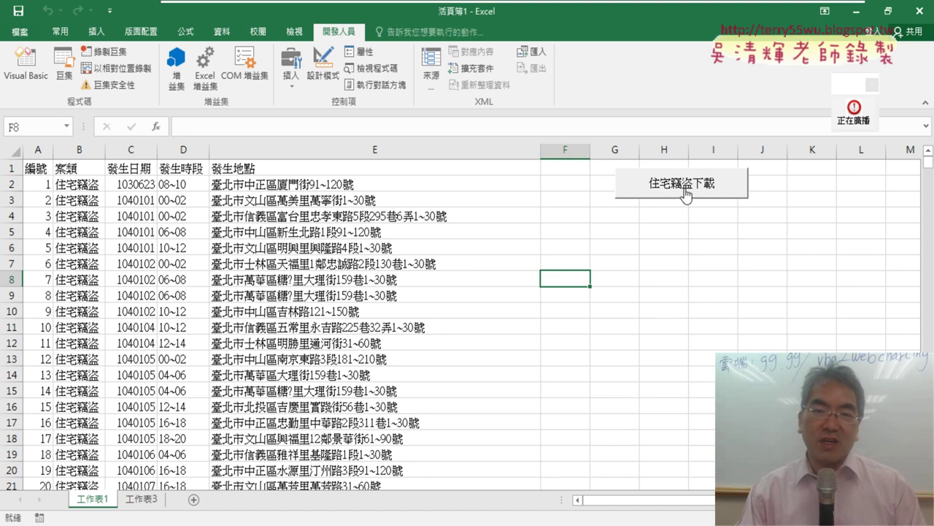
Run the burglary download macro, then delete the old download button.
{"action": "left_click", "coordinate": [684, 189]}
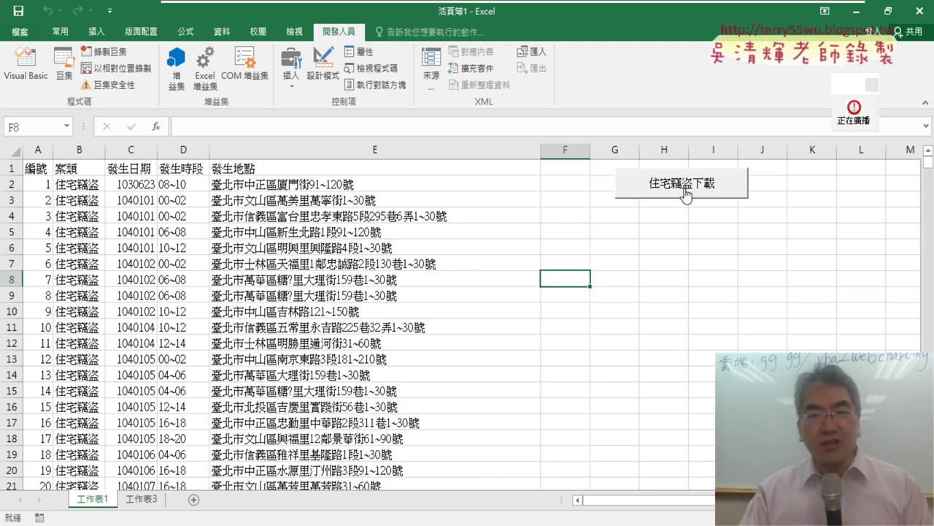
{"action": "right_click", "coordinate": [689, 188]}
{"action": "left_click", "coordinate": [727, 198]}
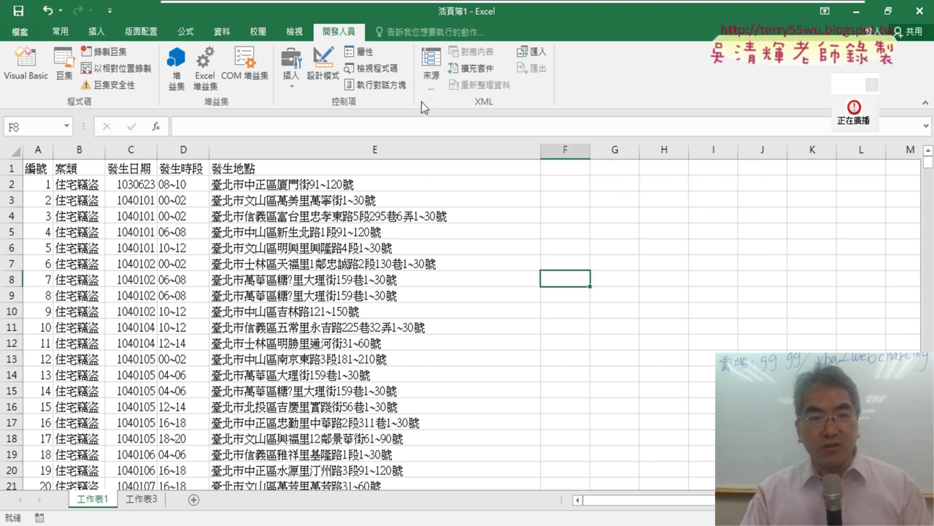
Draw a new form button across H2:J3 and assign it the 住宅竊盜下載 macro.
{"action": "left_click", "coordinate": [292, 73]}
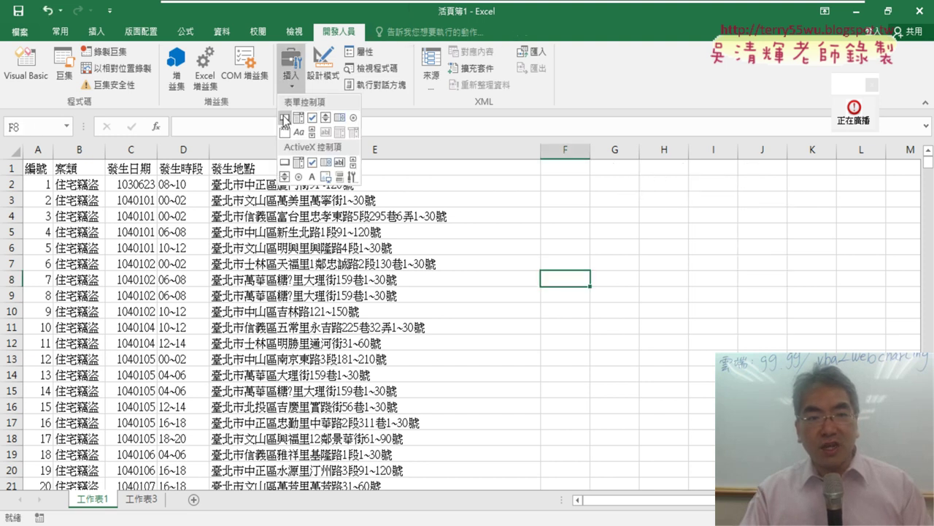
{"action": "left_click", "coordinate": [284, 118]}
{"action": "left_click_drag", "start_coordinate": [645, 172], "coordinate": [781, 206]}
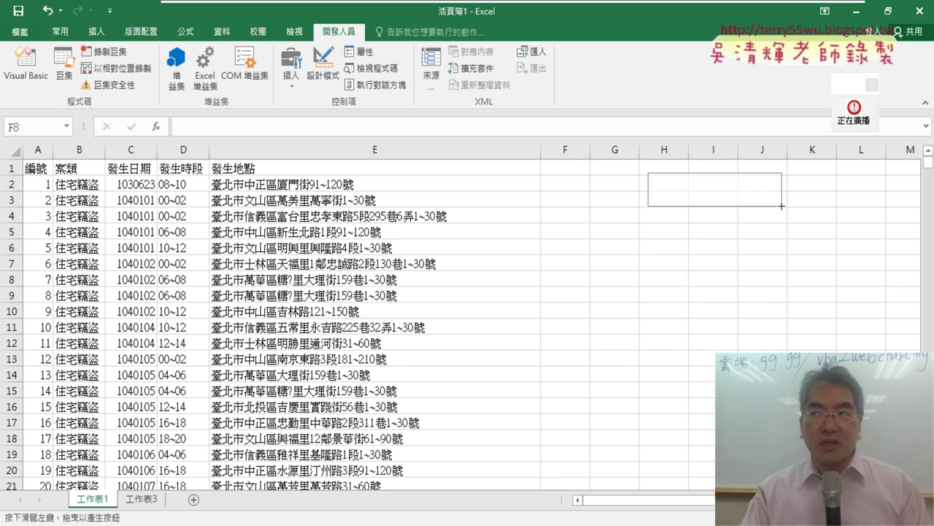
{"action": "left_click_drag", "start_coordinate": [781, 206], "coordinate": [781, 206]}
{"action": "left_click", "coordinate": [314, 158]}
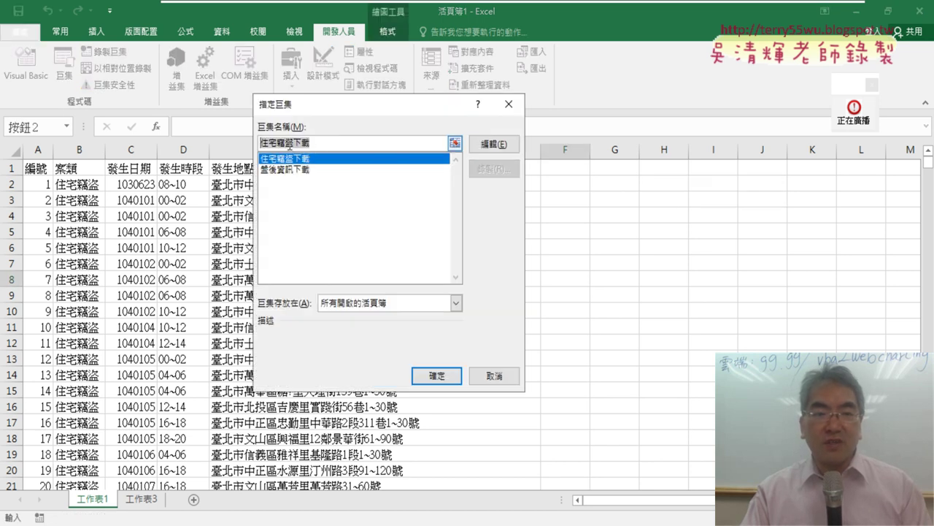
{"action": "right_click", "coordinate": [289, 146]}
{"action": "left_click", "coordinate": [336, 221]}
{"action": "left_click", "coordinate": [437, 375]}
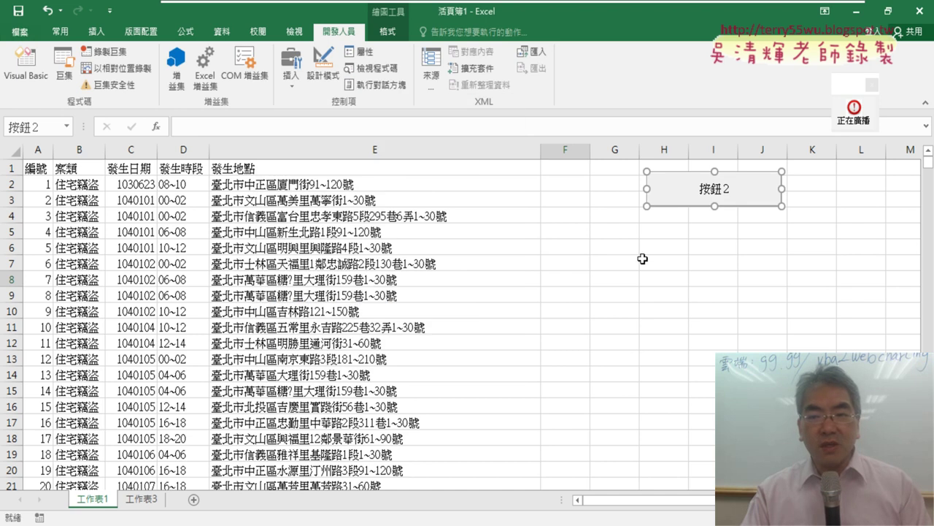
Relabel the new button 住宅竊盜下載 and run it.
{"action": "left_click", "coordinate": [712, 188]}
{"action": "key", "text": "BackSpace"}
{"action": "key", "text": "BackSpace"}
{"action": "key", "text": "BackSpace"}
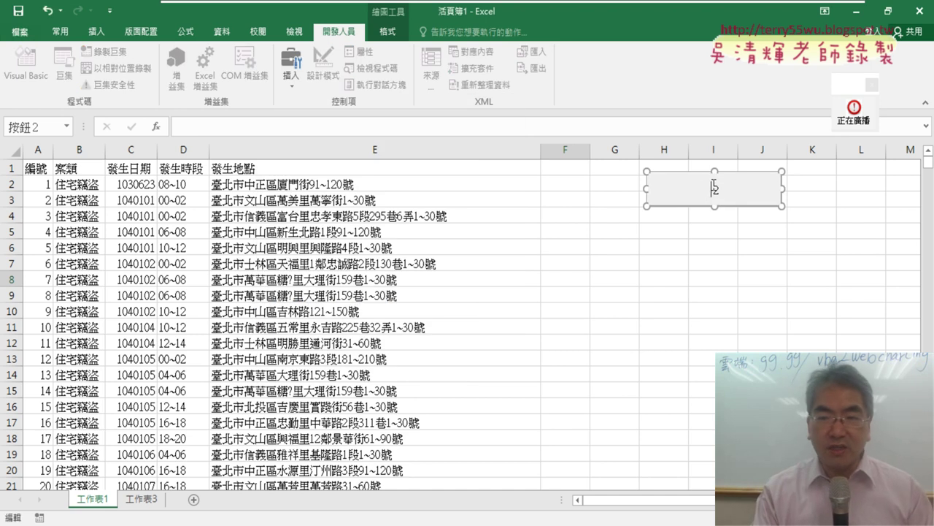
{"action": "key", "text": "Delete"}
{"action": "type", "text": "住宅竊盜下載"}
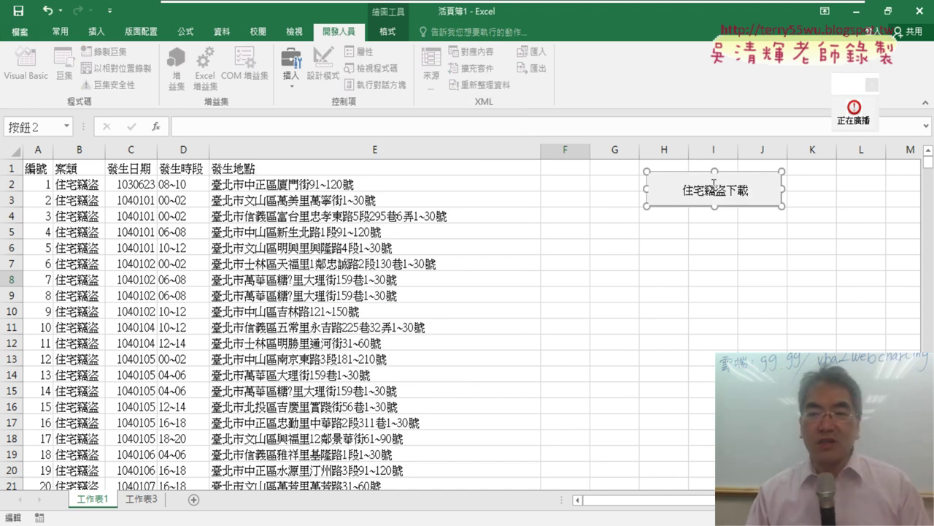
{"action": "left_click", "coordinate": [797, 322]}
{"action": "left_click", "coordinate": [773, 187]}
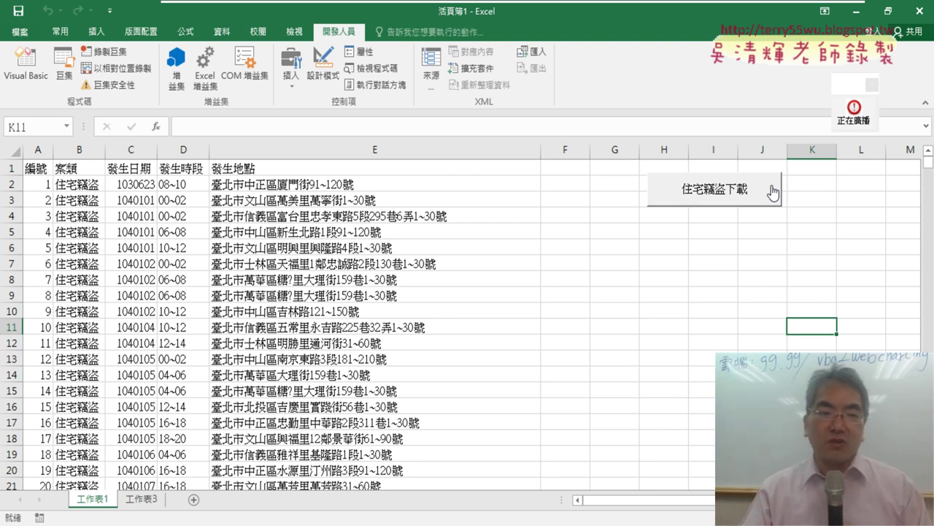
Select column C, the 發生日期 date column, once the reloaded records appear.
{"action": "left_click", "coordinate": [138, 151]}
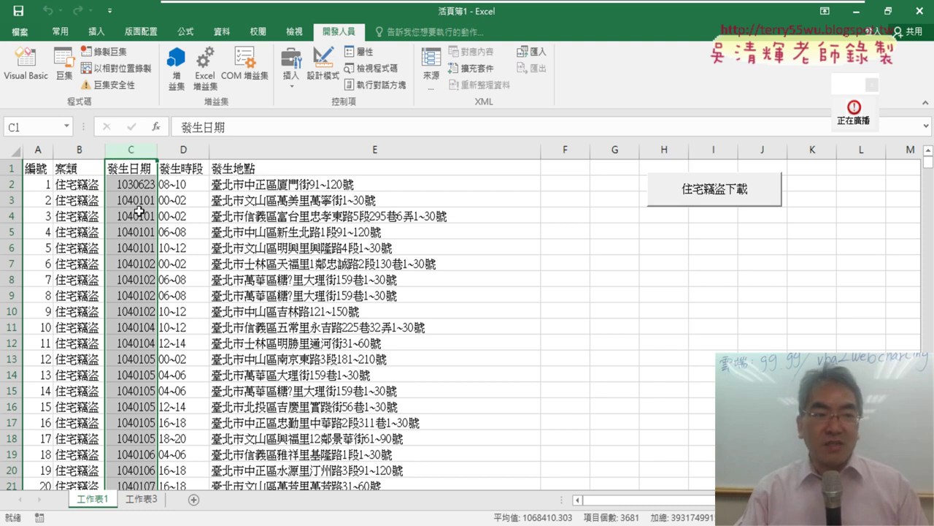
{"action": "scroll", "coordinate": [139, 212], "scroll_direction": "down", "scroll_amount": 1}
{"action": "scroll", "coordinate": [140, 212], "scroll_direction": "down", "scroll_amount": 3}
{"action": "scroll", "coordinate": [139, 212], "scroll_direction": "down", "scroll_amount": 7}
{"action": "scroll", "coordinate": [139, 212], "scroll_direction": "down", "scroll_amount": 4}
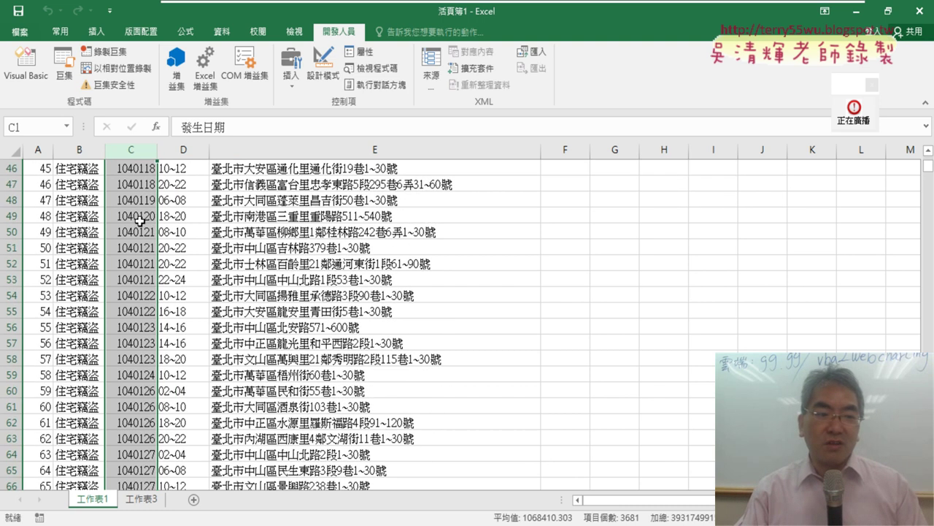
{"action": "scroll", "coordinate": [139, 212], "scroll_direction": "down", "scroll_amount": 5}
{"action": "scroll", "coordinate": [139, 228], "scroll_direction": "down", "scroll_amount": 8}
{"action": "scroll", "coordinate": [139, 229], "scroll_direction": "down", "scroll_amount": 6}
{"action": "scroll", "coordinate": [139, 228], "scroll_direction": "down", "scroll_amount": 6}
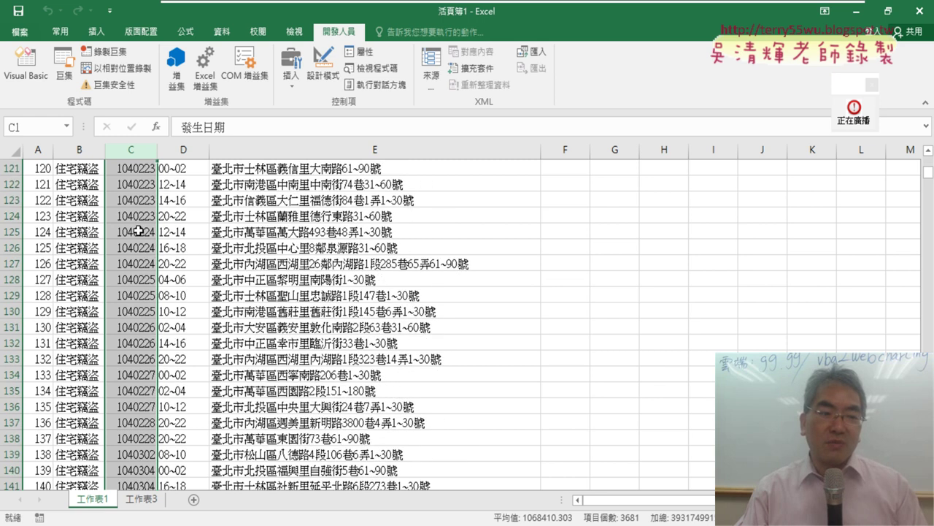
{"action": "scroll", "coordinate": [140, 229], "scroll_direction": "down", "scroll_amount": 9}
{"action": "scroll", "coordinate": [138, 231], "scroll_direction": "up", "scroll_amount": 6}
{"action": "scroll", "coordinate": [138, 230], "scroll_direction": "up", "scroll_amount": 12}
{"action": "scroll", "coordinate": [138, 231], "scroll_direction": "up", "scroll_amount": 7}
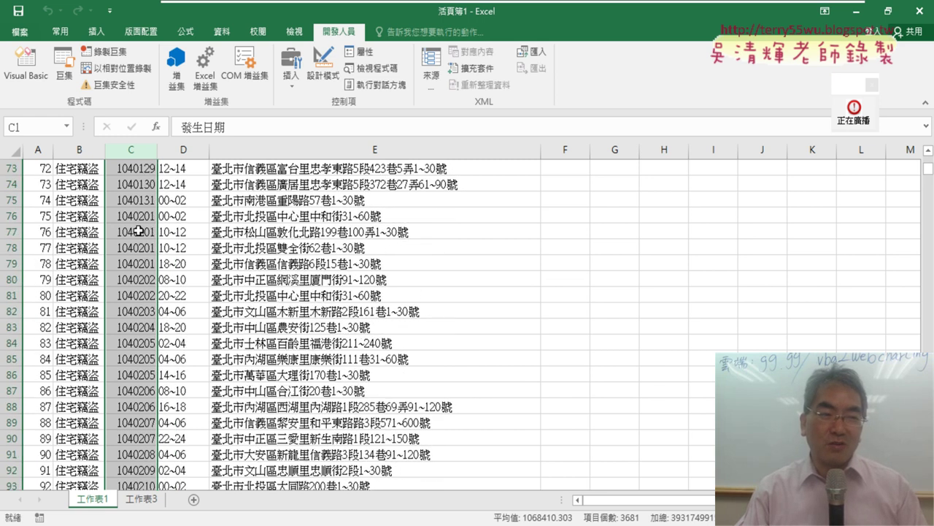
{"action": "scroll", "coordinate": [138, 230], "scroll_direction": "up", "scroll_amount": 7}
{"action": "scroll", "coordinate": [138, 230], "scroll_direction": "up", "scroll_amount": 8}
{"action": "scroll", "coordinate": [138, 231], "scroll_direction": "up", "scroll_amount": 9}
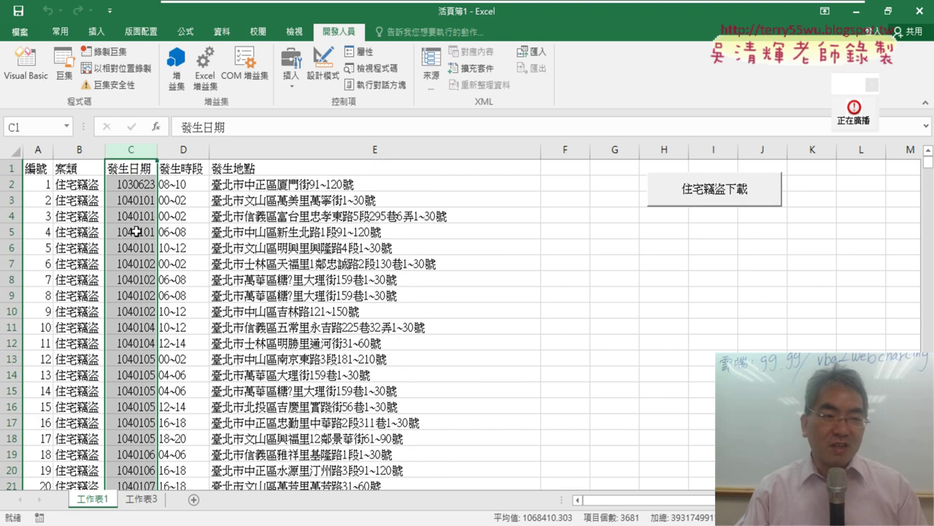
{"action": "left_click", "coordinate": [27, 199]}
{"action": "scroll", "coordinate": [146, 295], "scroll_direction": "down", "scroll_amount": 7}
{"action": "scroll", "coordinate": [146, 296], "scroll_direction": "down", "scroll_amount": 10}
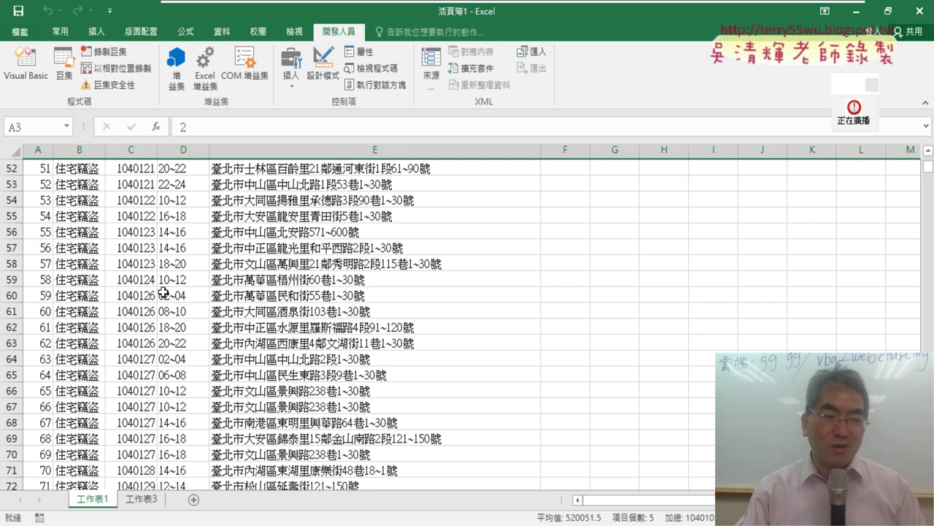
{"action": "scroll", "coordinate": [146, 296], "scroll_direction": "down", "scroll_amount": 10}
{"action": "scroll", "coordinate": [146, 296], "scroll_direction": "down", "scroll_amount": 13}
{"action": "scroll", "coordinate": [146, 295], "scroll_direction": "down", "scroll_amount": 8}
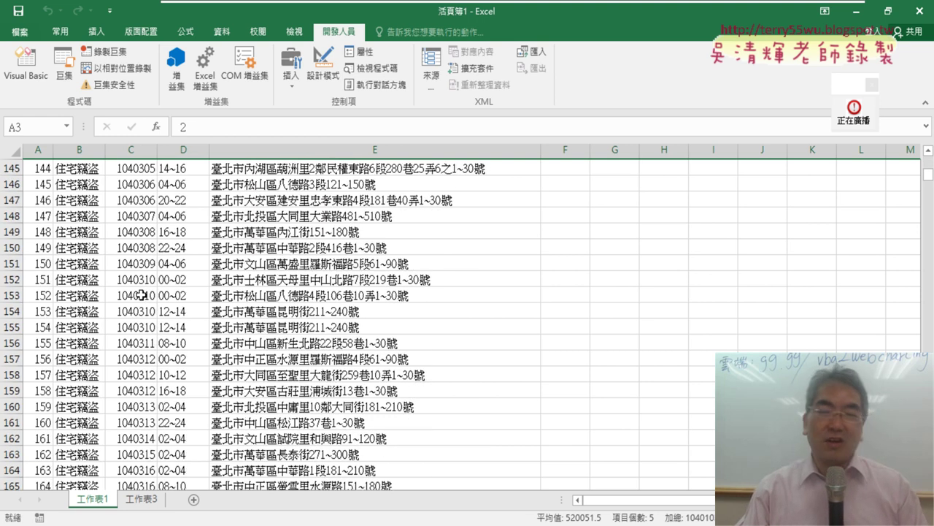
{"action": "scroll", "coordinate": [141, 296], "scroll_direction": "down", "scroll_amount": 12}
{"action": "scroll", "coordinate": [141, 296], "scroll_direction": "down", "scroll_amount": 9}
{"action": "scroll", "coordinate": [135, 295], "scroll_direction": "down", "scroll_amount": 10}
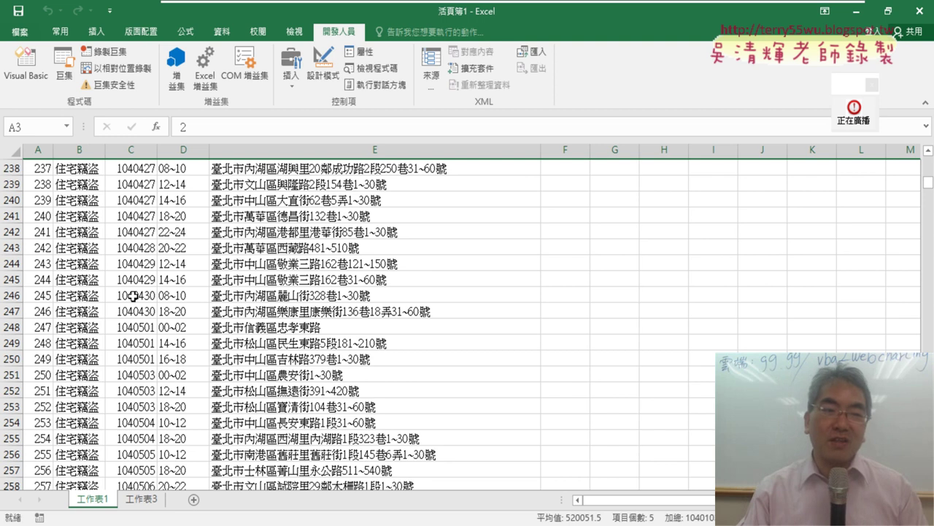
{"action": "left_click", "coordinate": [183, 151]}
{"action": "scroll", "coordinate": [181, 253], "scroll_direction": "up", "scroll_amount": 6}
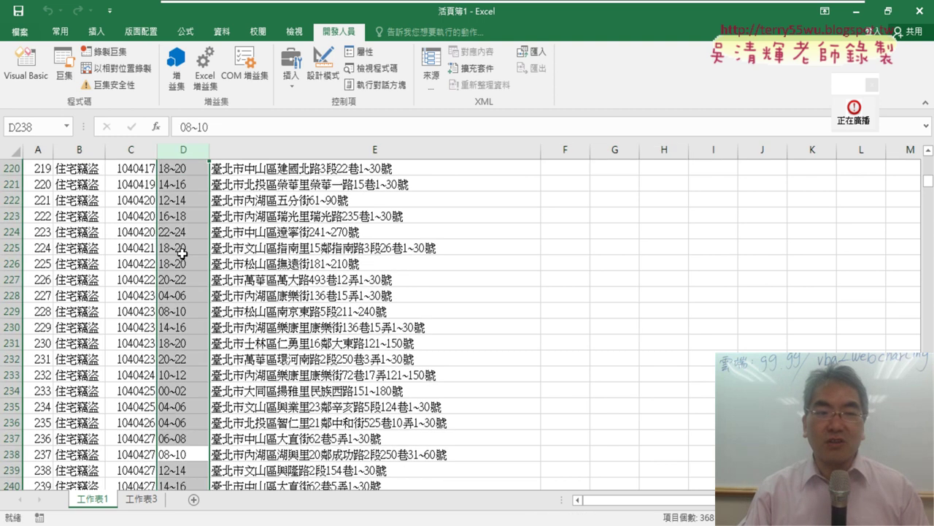
{"action": "scroll", "coordinate": [181, 253], "scroll_direction": "up", "scroll_amount": 12}
{"action": "scroll", "coordinate": [181, 252], "scroll_direction": "up", "scroll_amount": 6}
{"action": "scroll", "coordinate": [181, 253], "scroll_direction": "up", "scroll_amount": 12}
{"action": "scroll", "coordinate": [181, 253], "scroll_direction": "up", "scroll_amount": 11}
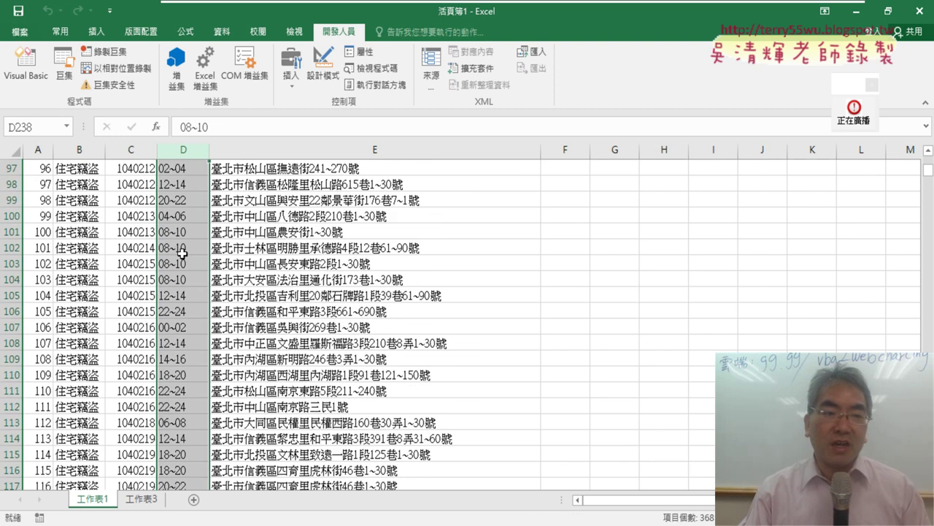
{"action": "scroll", "coordinate": [181, 253], "scroll_direction": "up", "scroll_amount": 11}
{"action": "scroll", "coordinate": [182, 252], "scroll_direction": "up", "scroll_amount": 7}
{"action": "scroll", "coordinate": [181, 252], "scroll_direction": "up", "scroll_amount": 12}
{"action": "scroll", "coordinate": [181, 252], "scroll_direction": "up", "scroll_amount": 2}
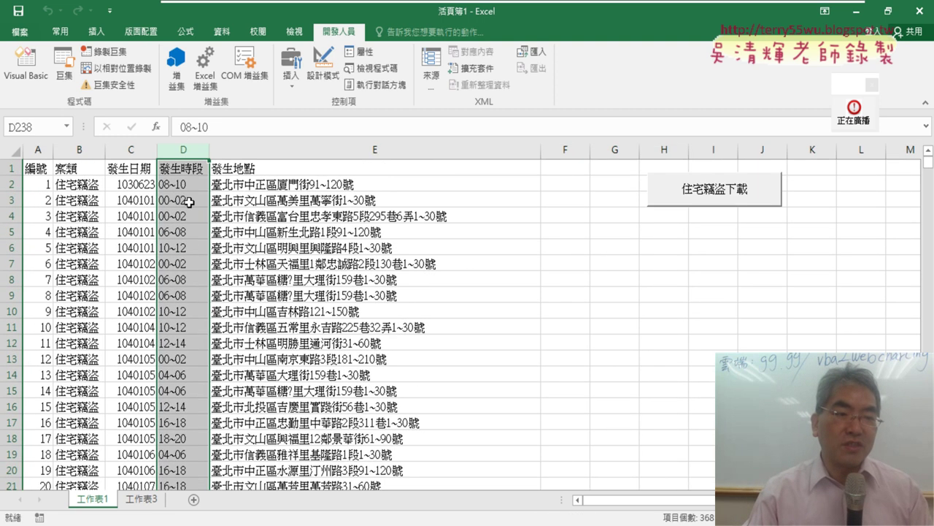
{"action": "left_click", "coordinate": [126, 151]}
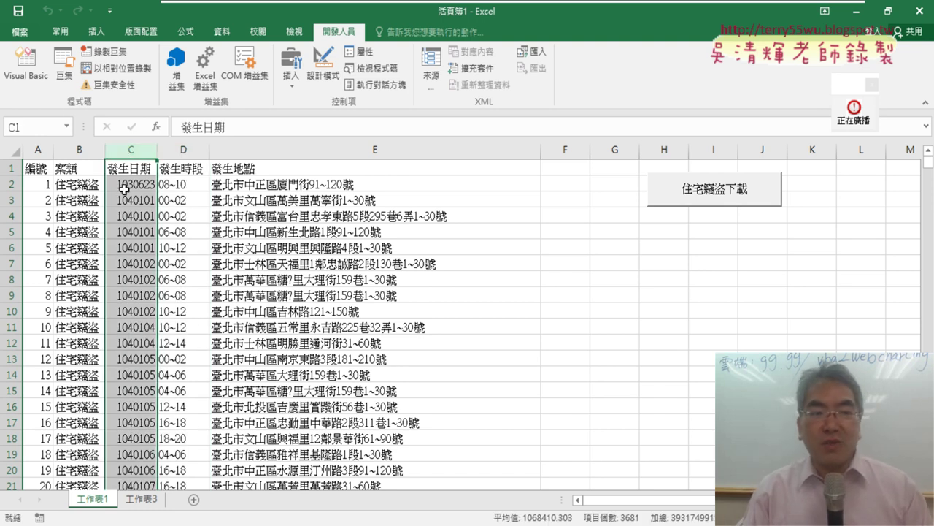
Insert a blank column before 發生時段 and enter the header 年 in D1.
{"action": "left_click", "coordinate": [184, 150]}
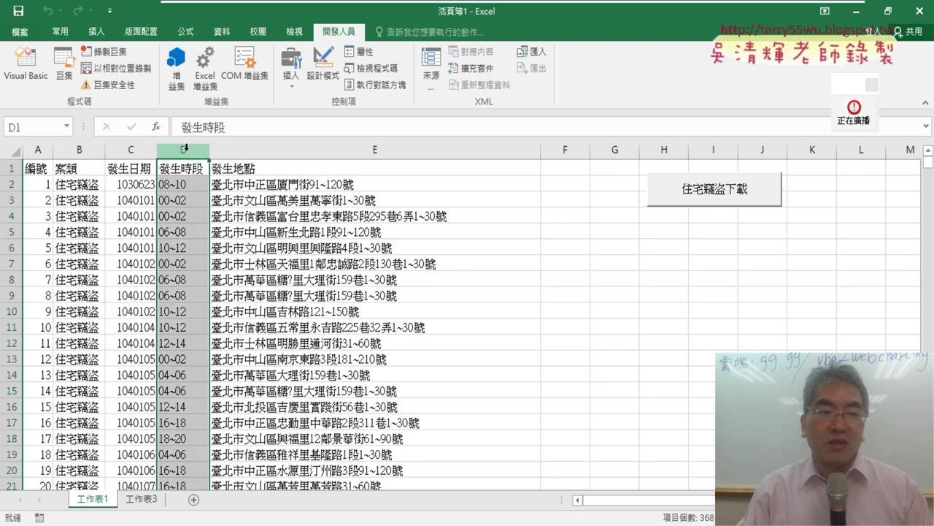
{"action": "right_click", "coordinate": [187, 152]}
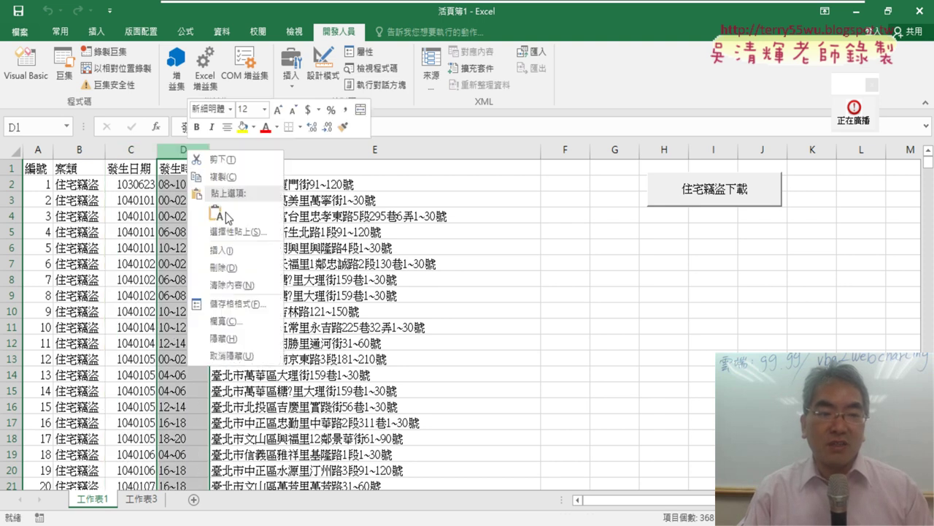
{"action": "left_click", "coordinate": [228, 250]}
{"action": "left_click", "coordinate": [187, 172]}
{"action": "type", "text": "ㄋ"}
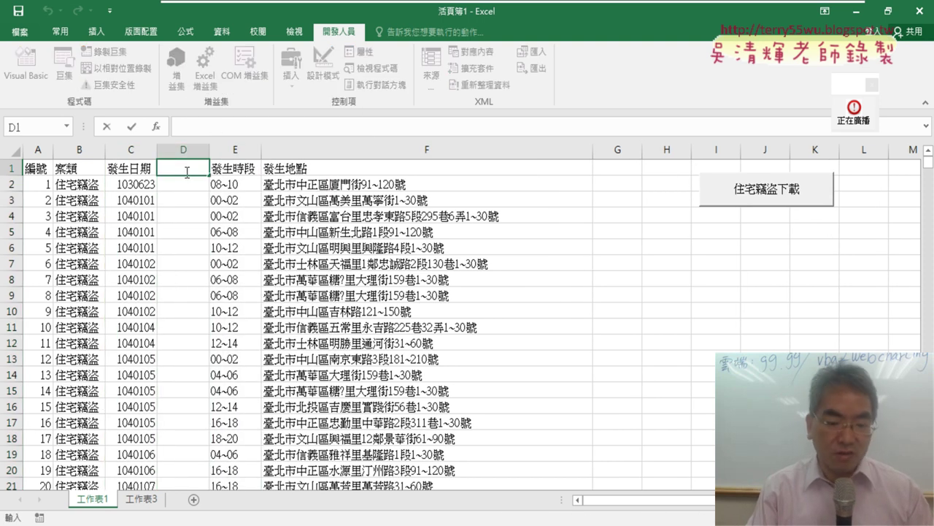
{"action": "type", "text": "一"}
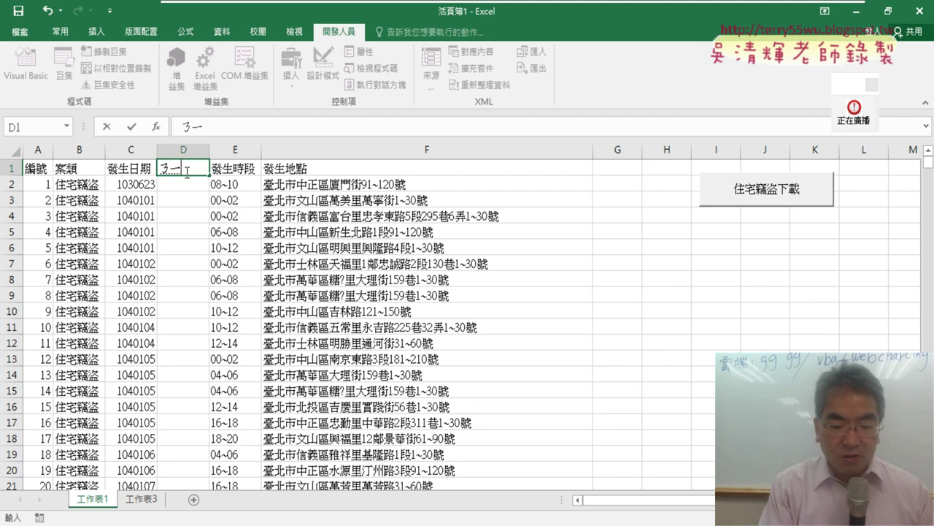
{"action": "type", "text": "ㄢˊ"}
{"action": "key", "text": "Return"}
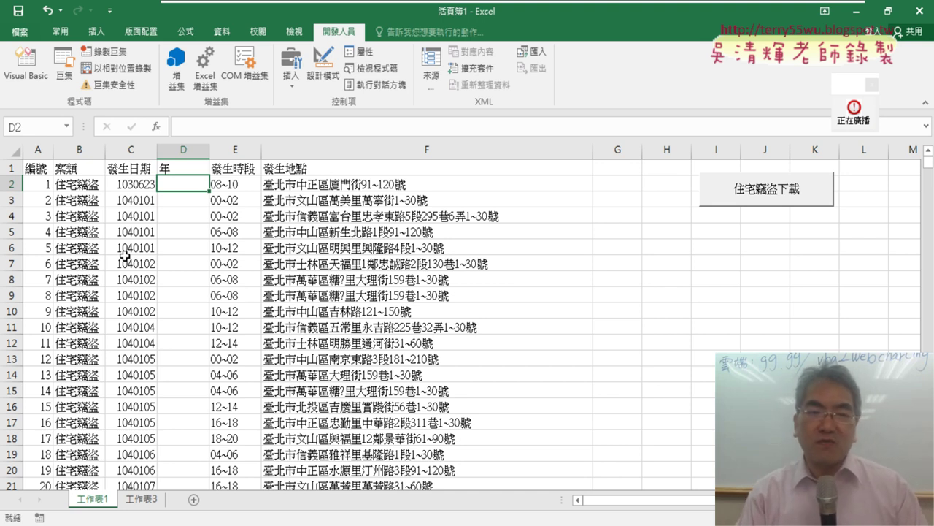
Show the 插入 ribbon's pivot table commands, then select the 發生日期 column C.
{"action": "left_click", "coordinate": [101, 32]}
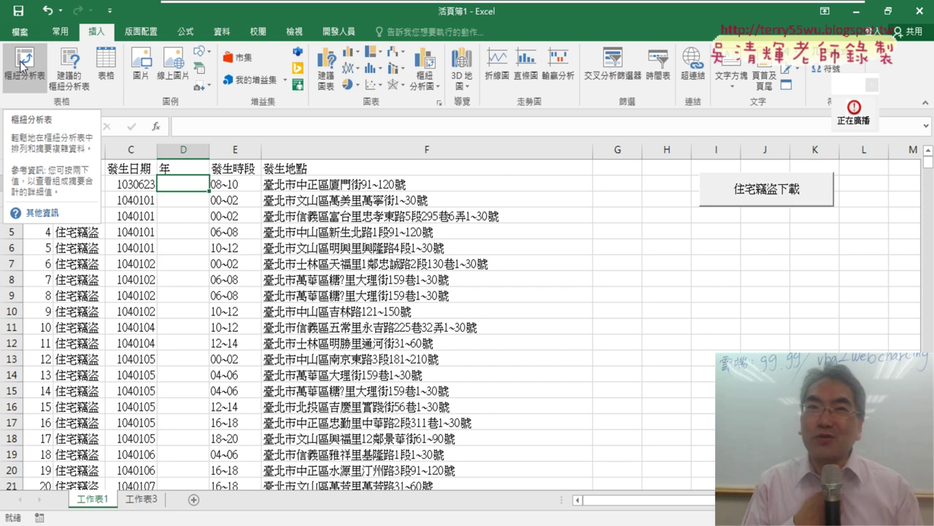
{"action": "left_click", "coordinate": [23, 64]}
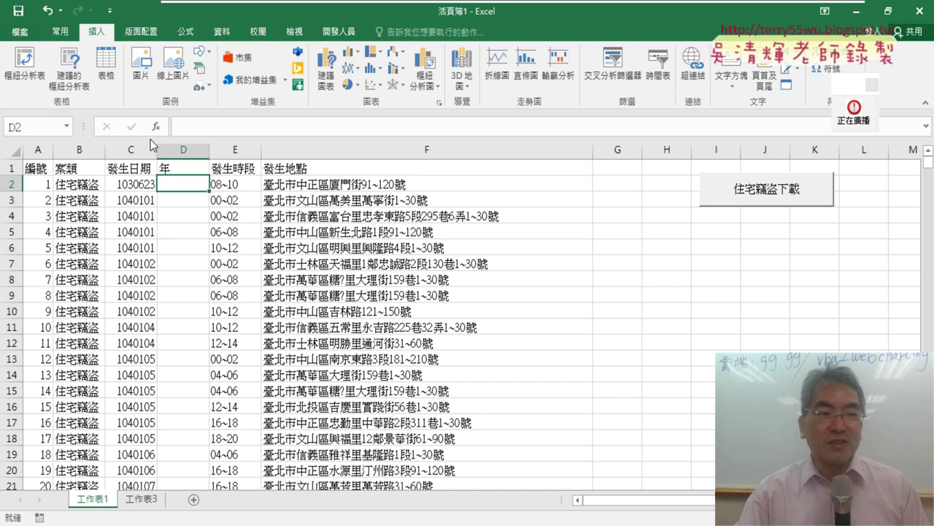
{"action": "left_click", "coordinate": [121, 144]}
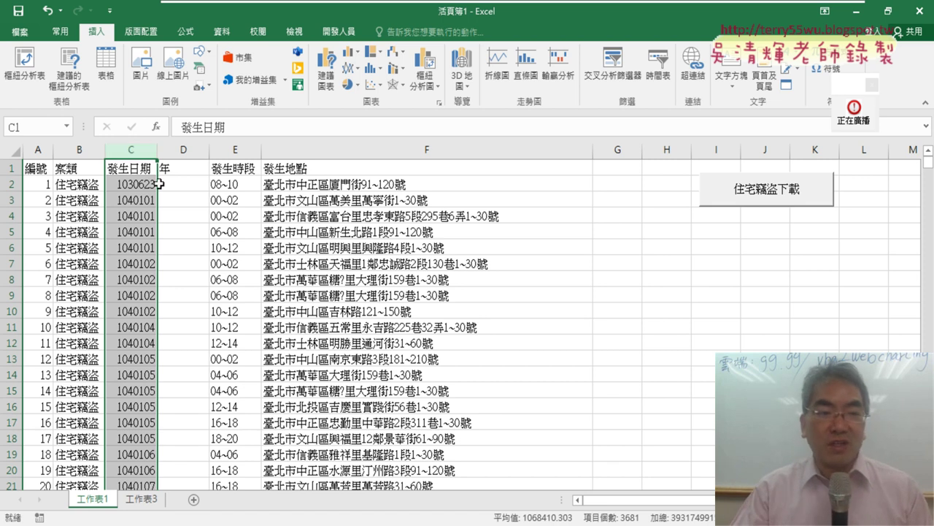
Start a function in D2 and pick LEFT from the 文字 (text) category.
{"action": "left_click", "coordinate": [210, 178]}
{"action": "left_click", "coordinate": [185, 179]}
{"action": "left_click", "coordinate": [156, 127]}
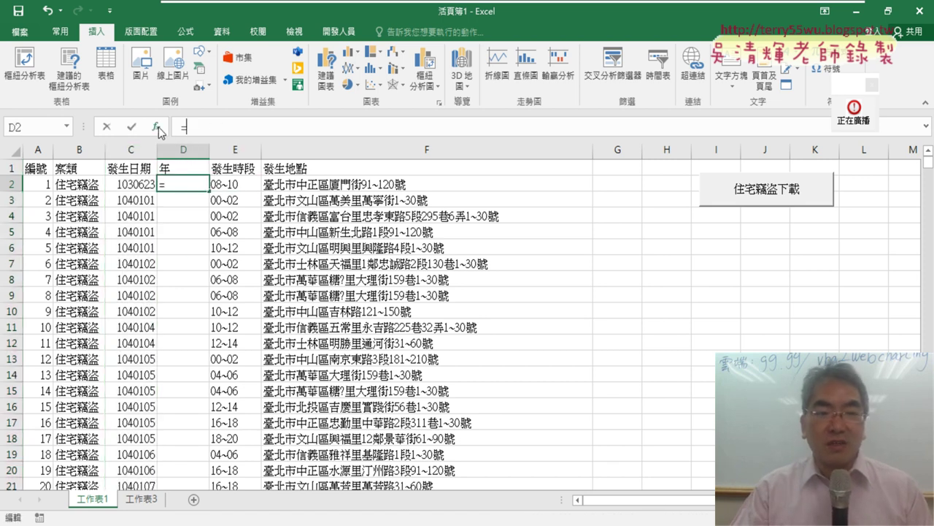
{"action": "left_click", "coordinate": [398, 176]}
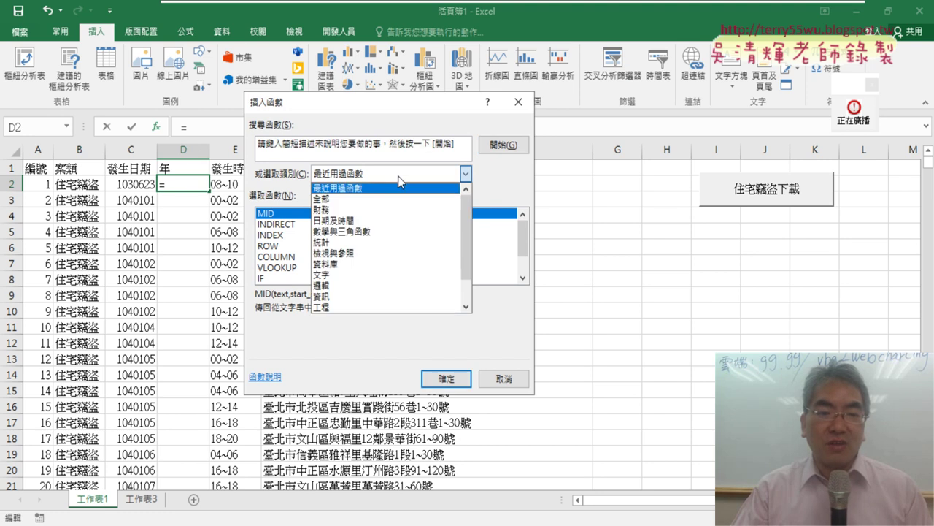
{"action": "left_click", "coordinate": [394, 276]}
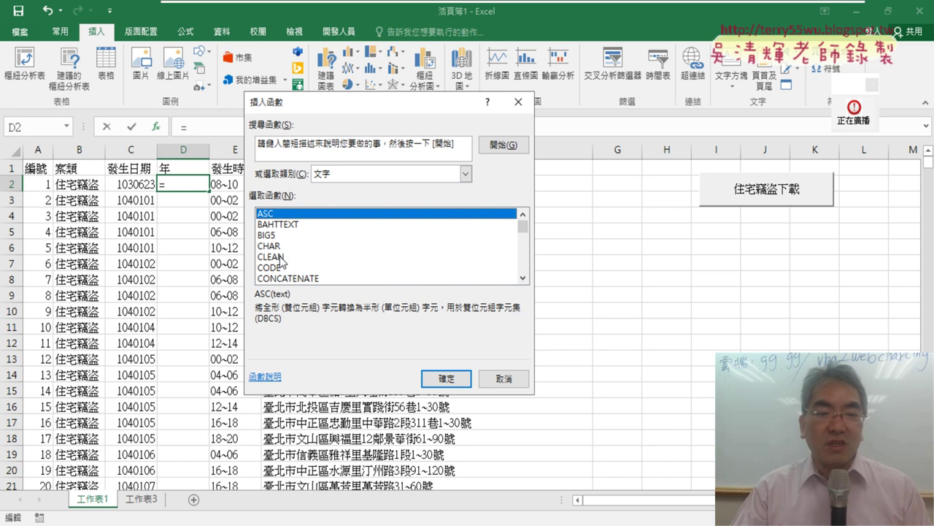
{"action": "left_click", "coordinate": [523, 278]}
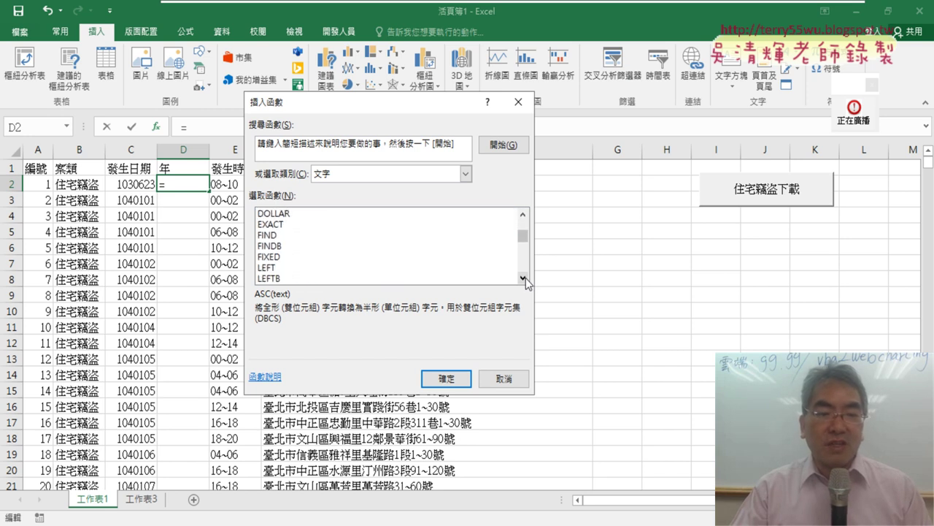
{"action": "left_click", "coordinate": [522, 278]}
{"action": "left_click", "coordinate": [523, 278]}
{"action": "left_click", "coordinate": [523, 278]}
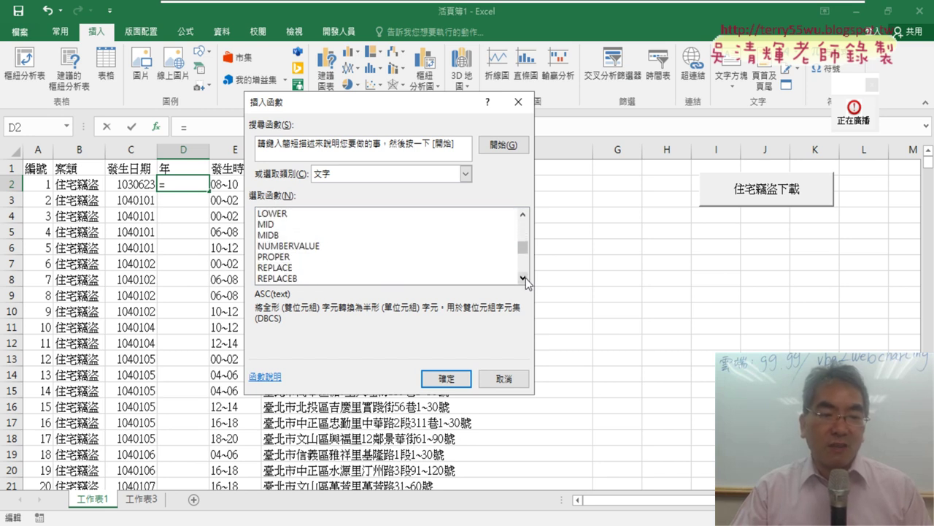
{"action": "left_click", "coordinate": [523, 277]}
{"action": "left_click", "coordinate": [523, 277]}
{"action": "left_click", "coordinate": [523, 278]}
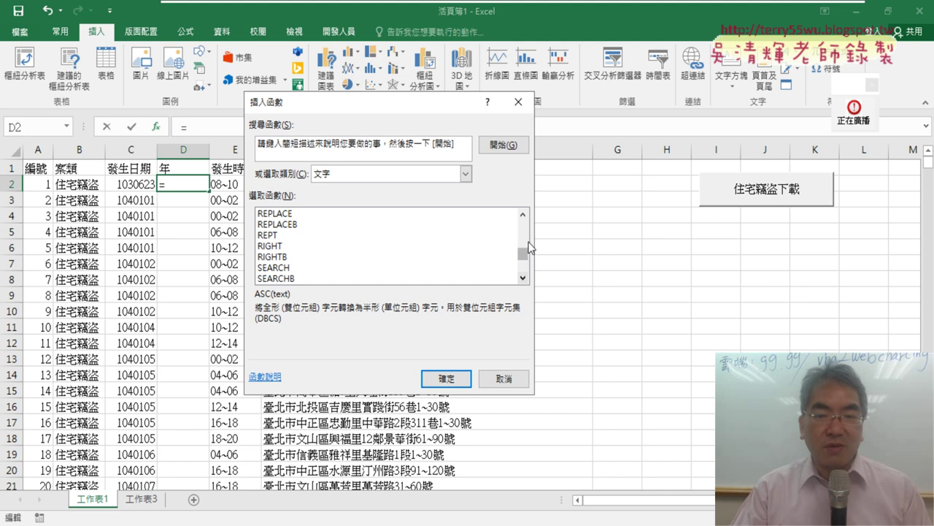
{"action": "left_click", "coordinate": [524, 214]}
{"action": "left_click", "coordinate": [525, 214]}
{"action": "left_click", "coordinate": [524, 214]}
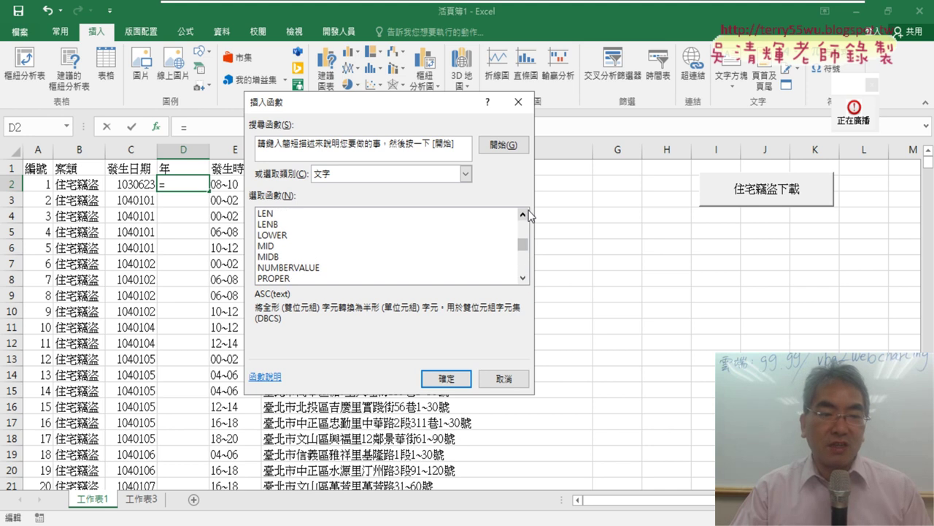
{"action": "left_click", "coordinate": [524, 214]}
{"action": "left_click", "coordinate": [524, 214]}
{"action": "left_click", "coordinate": [524, 214]}
{"action": "double_click", "coordinate": [295, 225]}
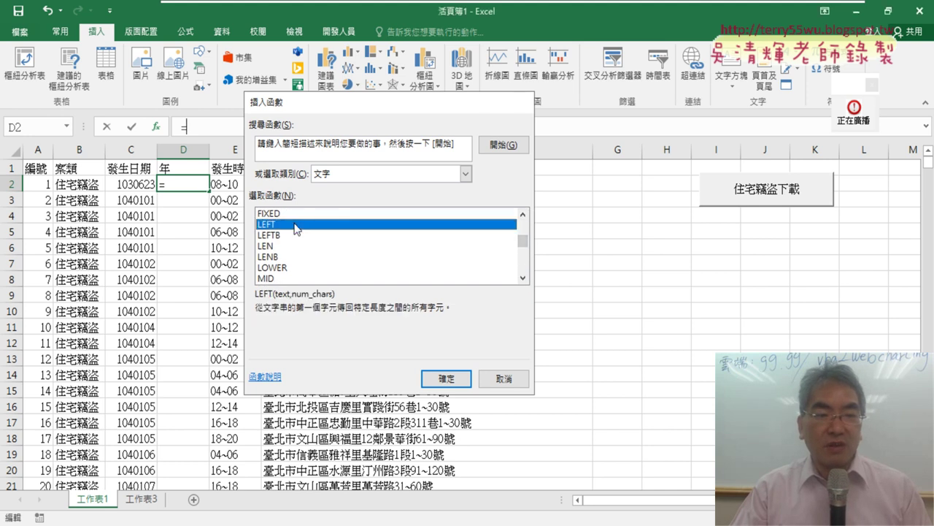
Set LEFT's Text to C2 and Num_chars to 3, giving =LEFT(C2,3).
{"action": "left_click_drag", "start_coordinate": [380, 140], "coordinate": [531, 163]}
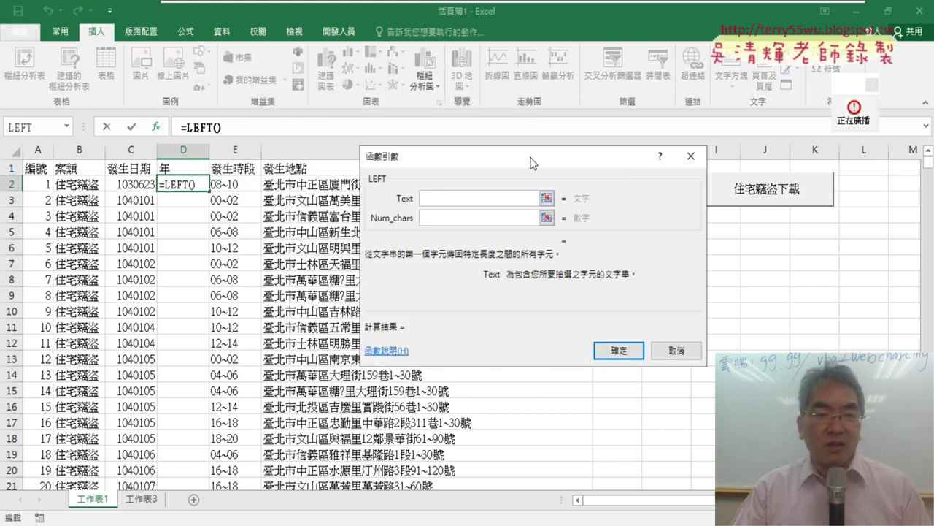
{"action": "left_click", "coordinate": [135, 189]}
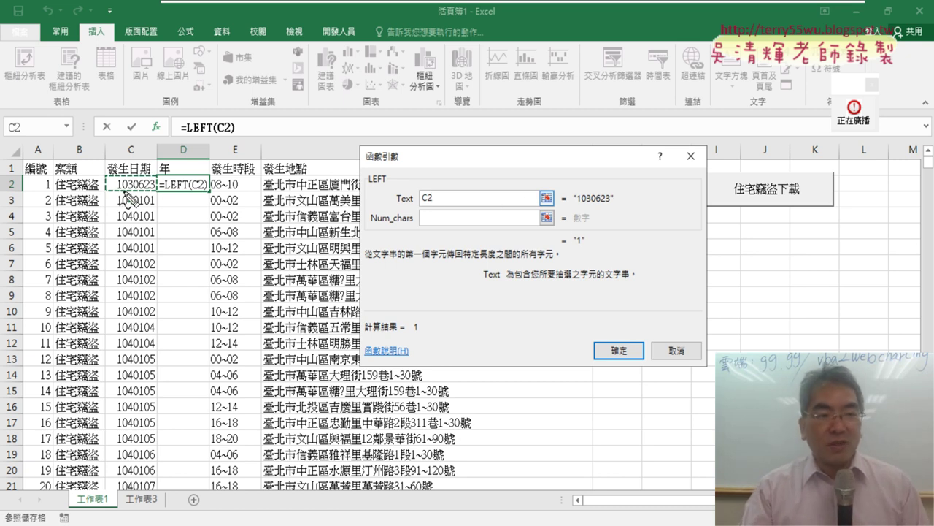
{"action": "left_click_drag", "start_coordinate": [117, 192], "coordinate": [155, 190]}
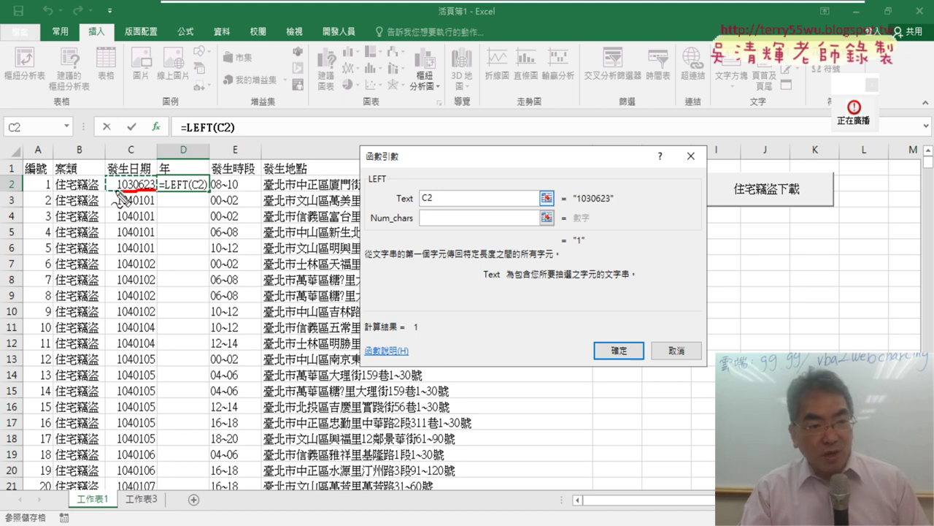
{"action": "mouse_move", "coordinate": [137, 154]}
{"action": "left_mouse_down"}
{"action": "mouse_move", "coordinate": [365, 159]}
{"action": "mouse_move", "coordinate": [391, 191]}
{"action": "mouse_move", "coordinate": [433, 205]}
{"action": "left_mouse_up"}
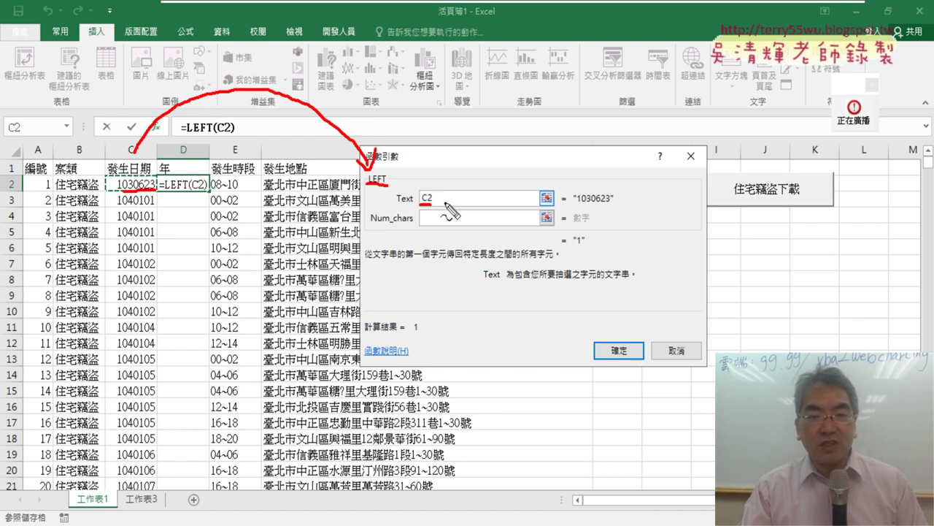
{"action": "left_click_drag", "start_coordinate": [570, 208], "coordinate": [646, 207]}
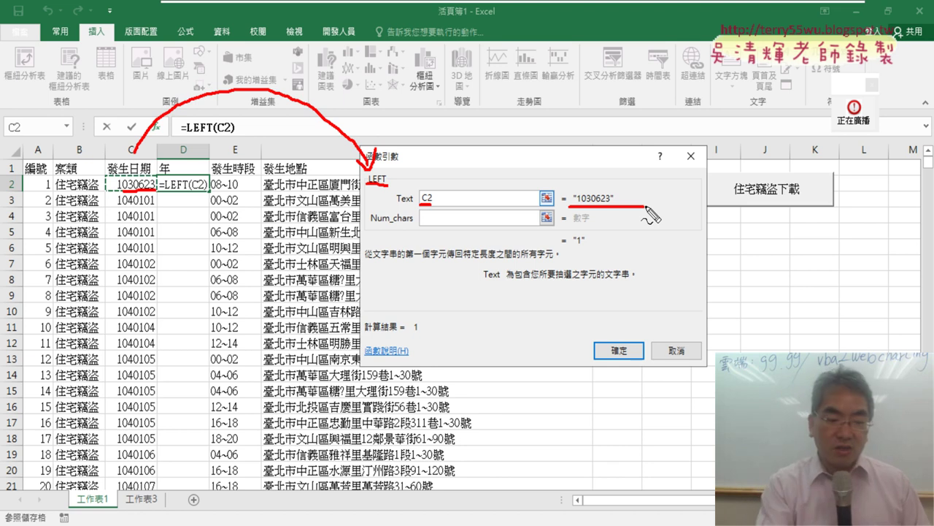
{"action": "key", "text": "Escape"}
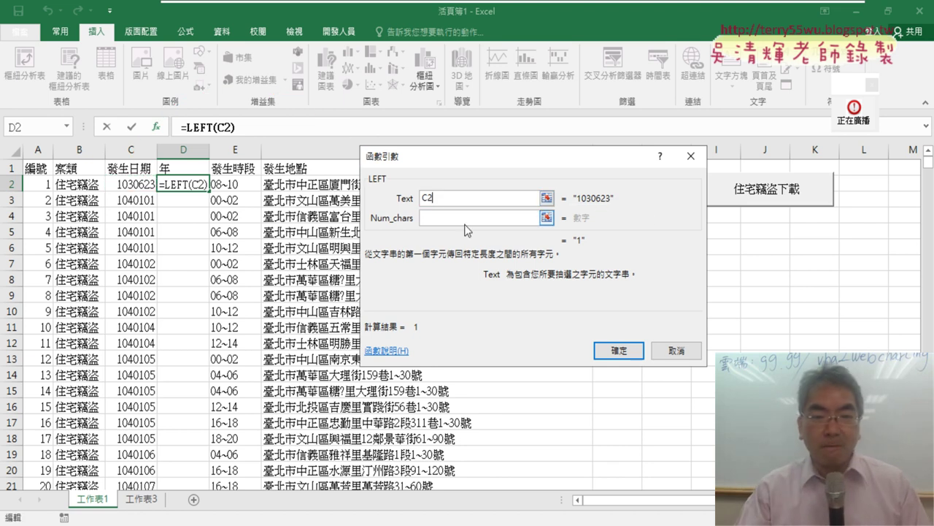
{"action": "left_click", "coordinate": [468, 219]}
{"action": "type", "text": "3"}
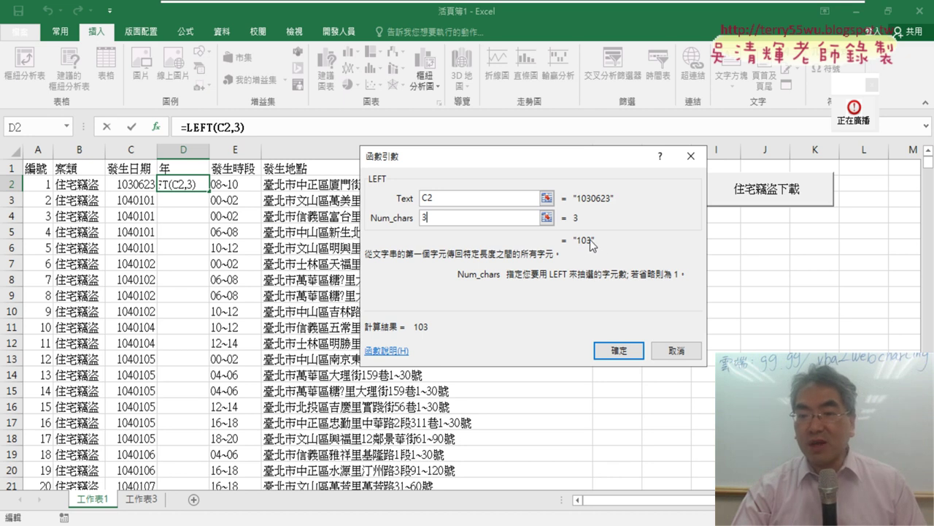
{"action": "left_click", "coordinate": [630, 351]}
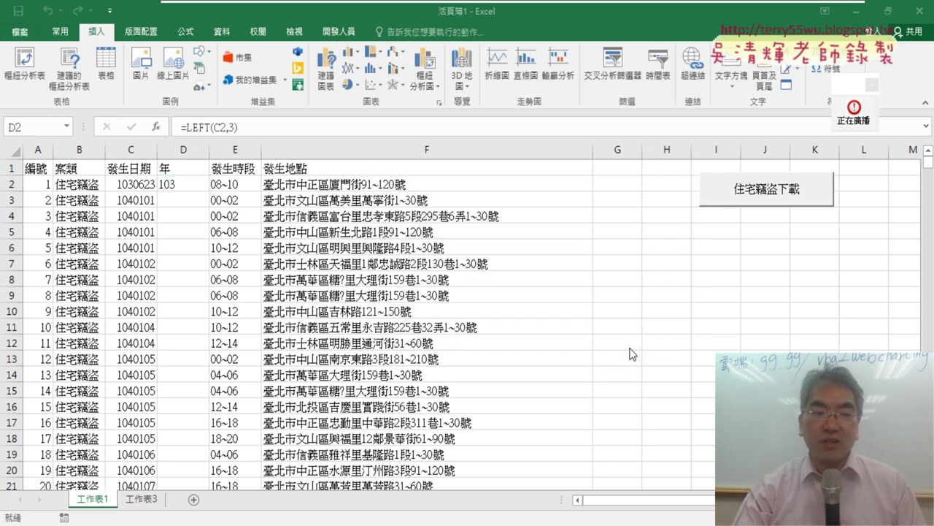
{"action": "left_click", "coordinate": [174, 189]}
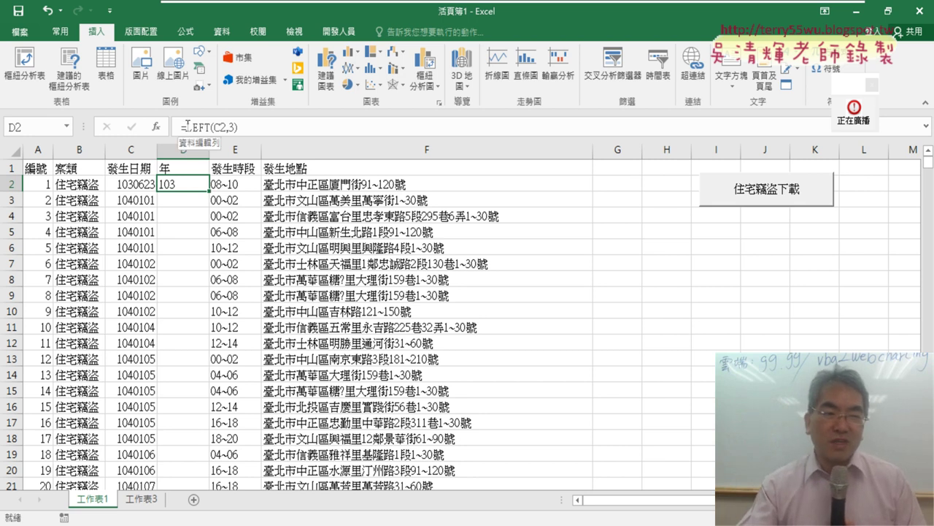
{"action": "left_click", "coordinate": [187, 126]}
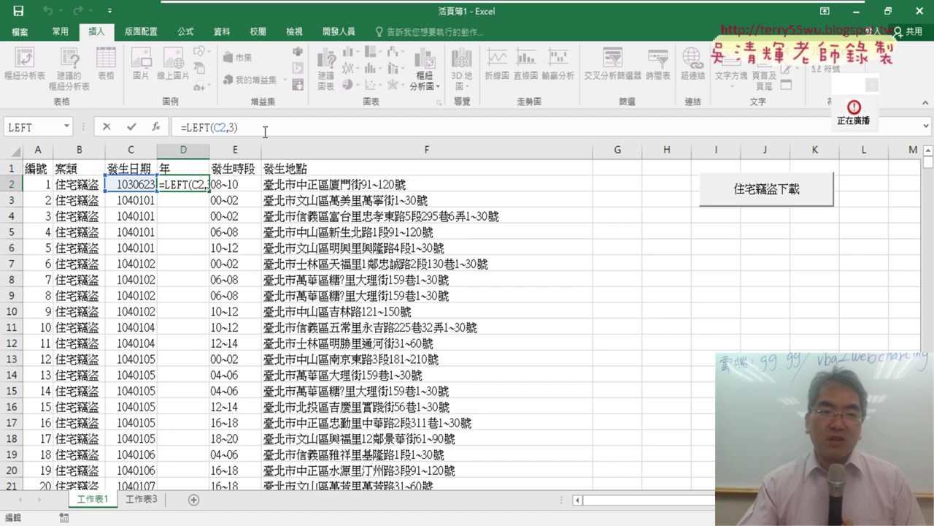
{"action": "type", "text": "《"}
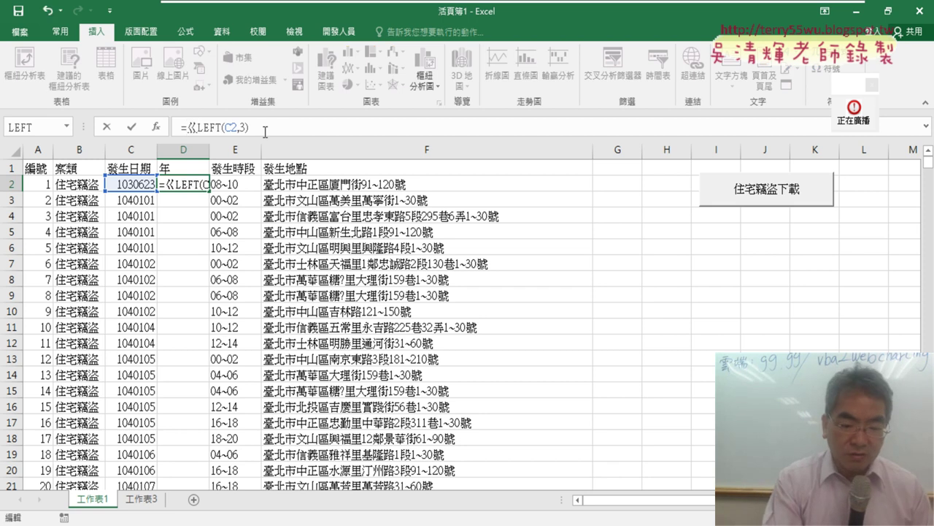
{"action": "key", "text": "BackSpace"}
{"action": "type", "text": "v"}
{"action": "key", "text": "Return"}
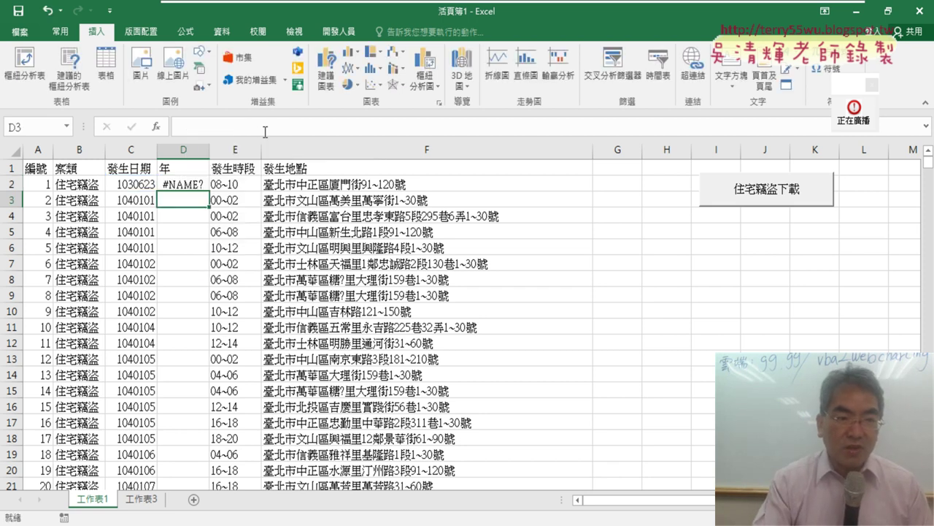
{"action": "key", "text": "Up"}
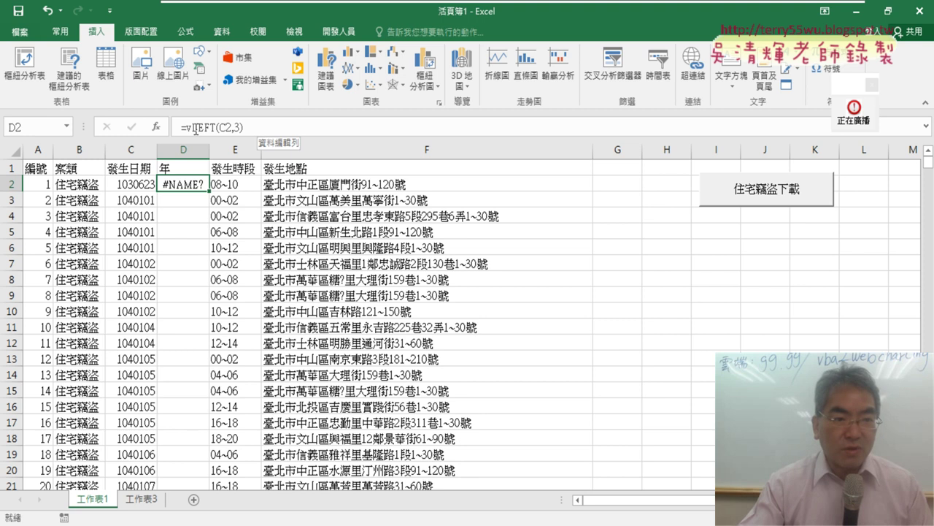
{"action": "left_click", "coordinate": [194, 125]}
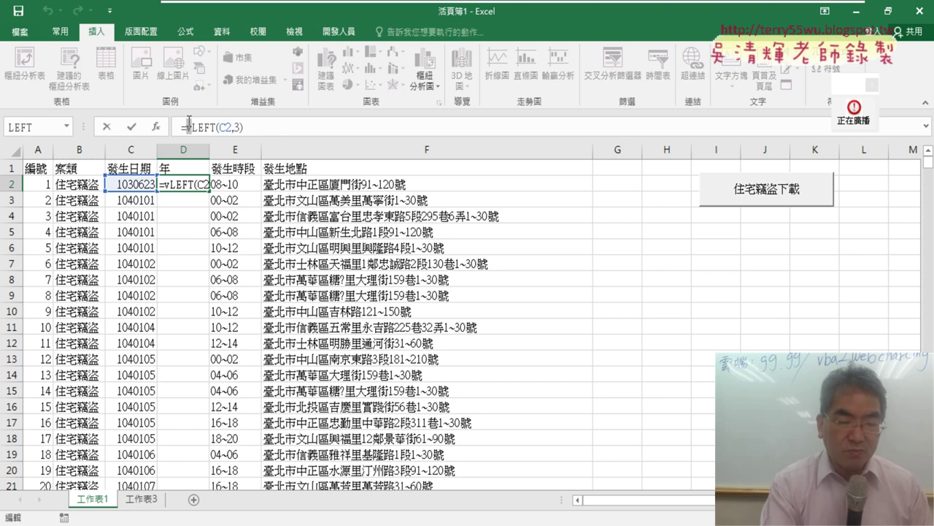
{"action": "key", "text": "BackSpace"}
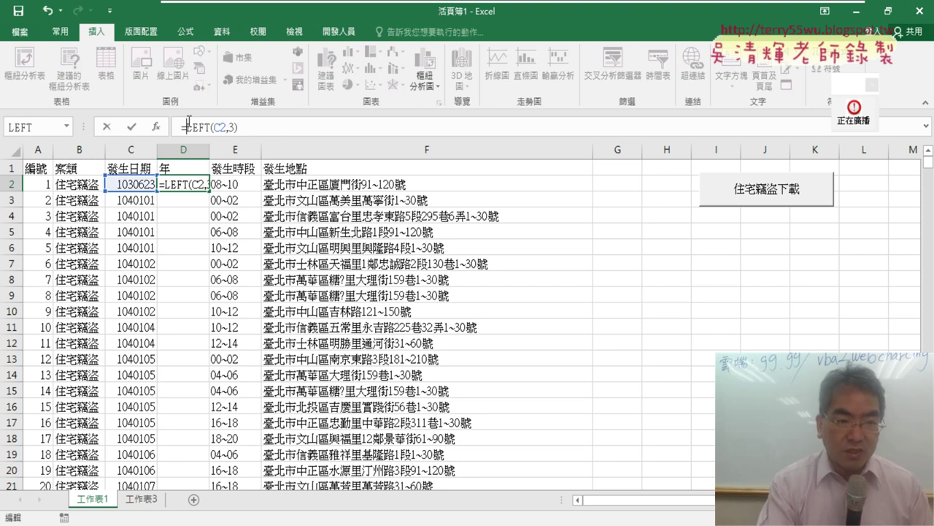
{"action": "type", "text": "v"}
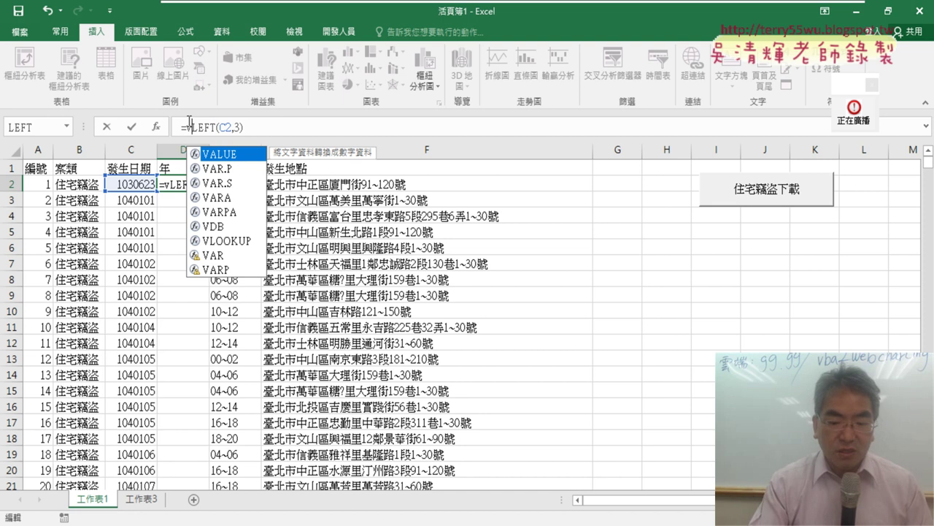
{"action": "double_click", "coordinate": [218, 155]}
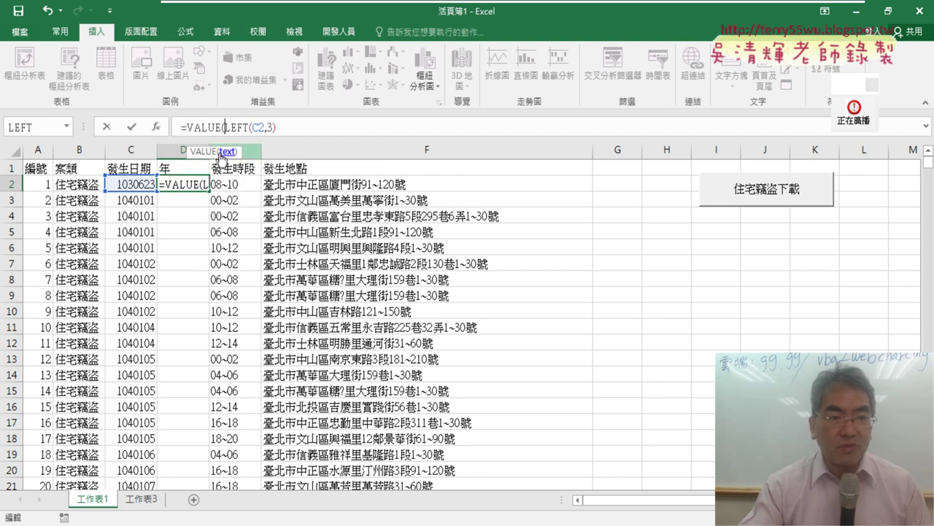
{"action": "type", "text": ")"}
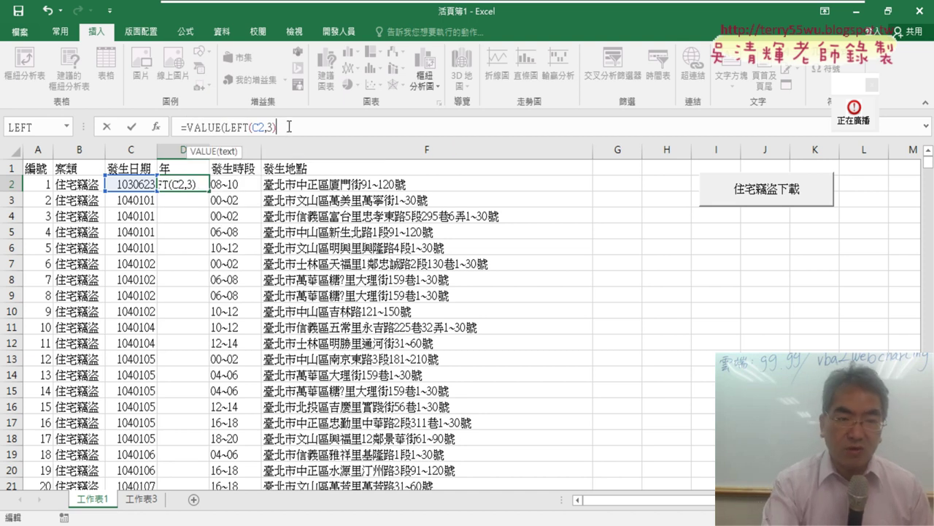
{"action": "left_click", "coordinate": [132, 128]}
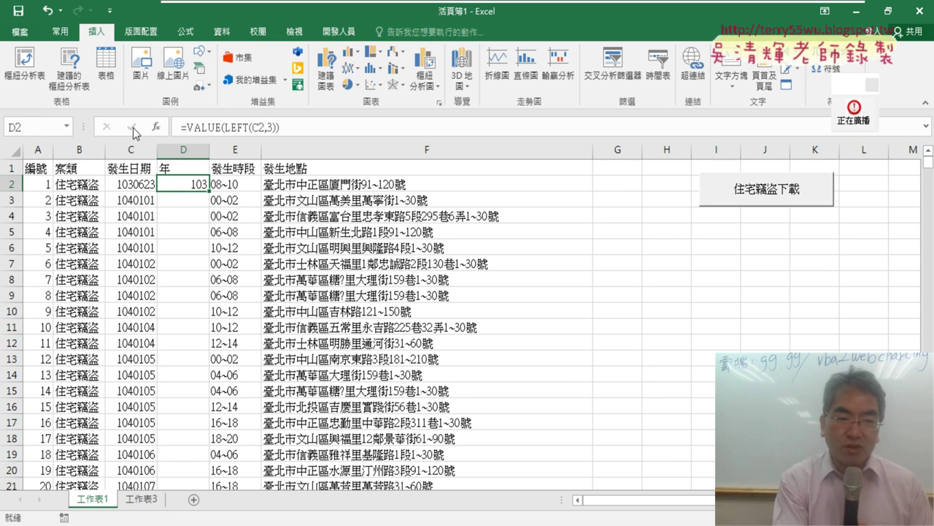
{"action": "key", "text": "ctrl+z"}
{"action": "key", "text": "ctrl+z"}
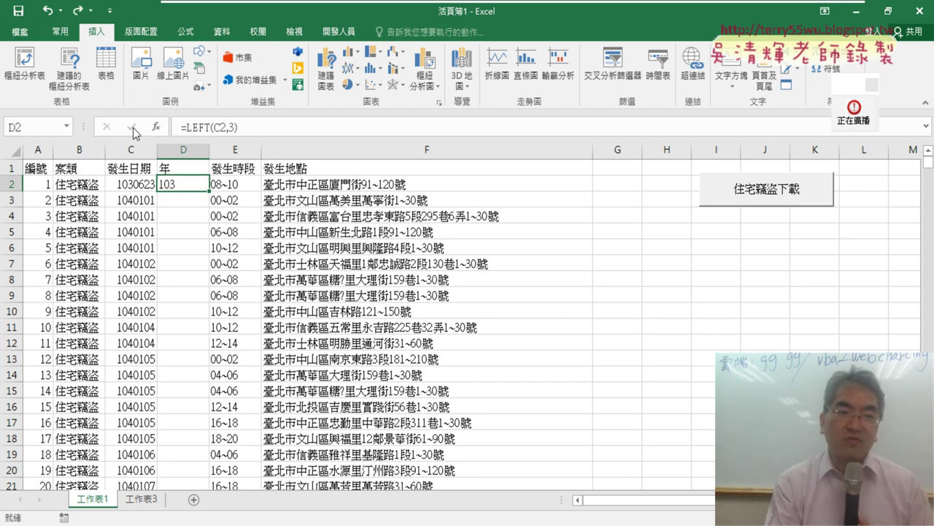
Fill the year formula down the 年 column, then create a pivot table from 工作表1!$A$1:$F$3681 on a new sheet.
{"action": "double_click", "coordinate": [209, 191]}
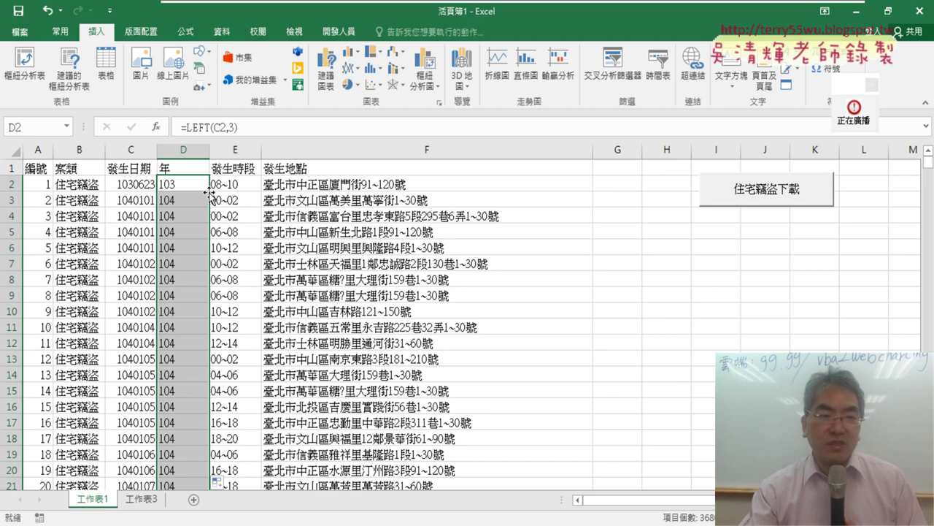
{"action": "left_click", "coordinate": [195, 232]}
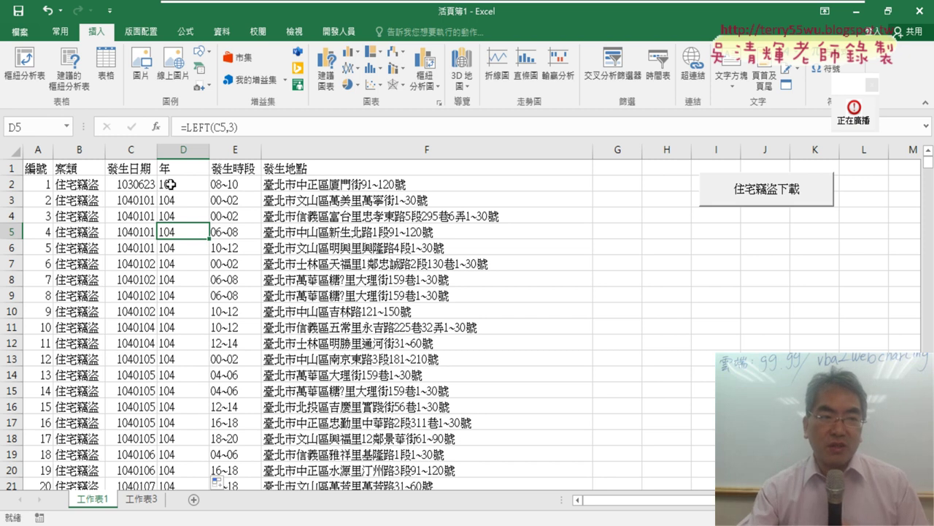
{"action": "left_click", "coordinate": [38, 71]}
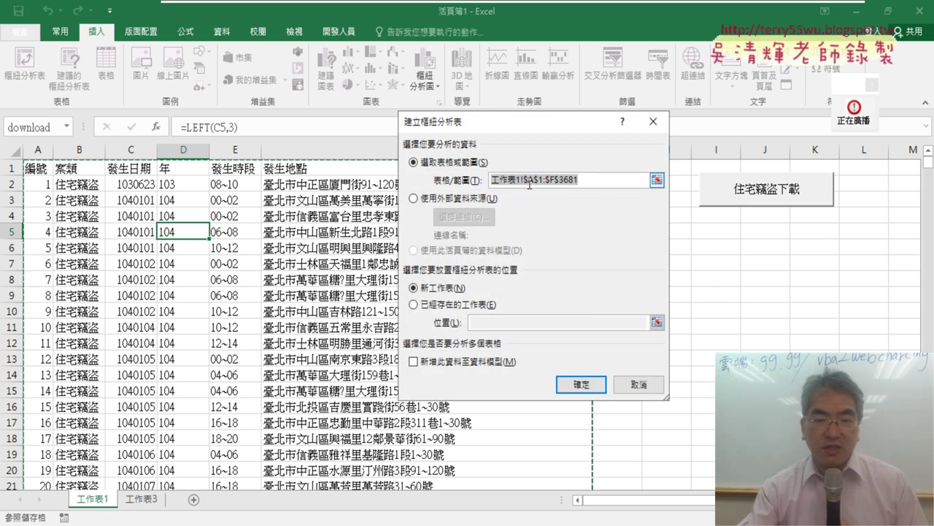
{"action": "left_click", "coordinate": [595, 181]}
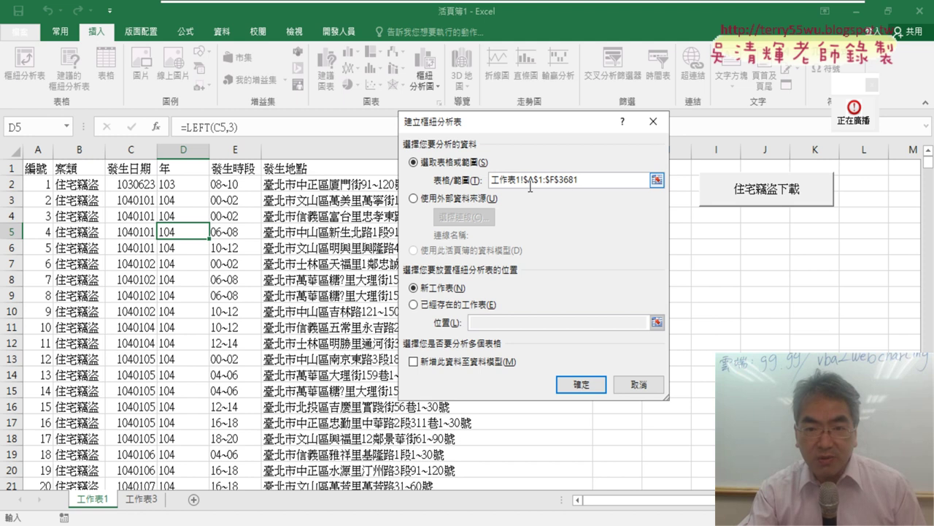
{"action": "left_click_drag", "start_coordinate": [528, 182], "coordinate": [569, 182]}
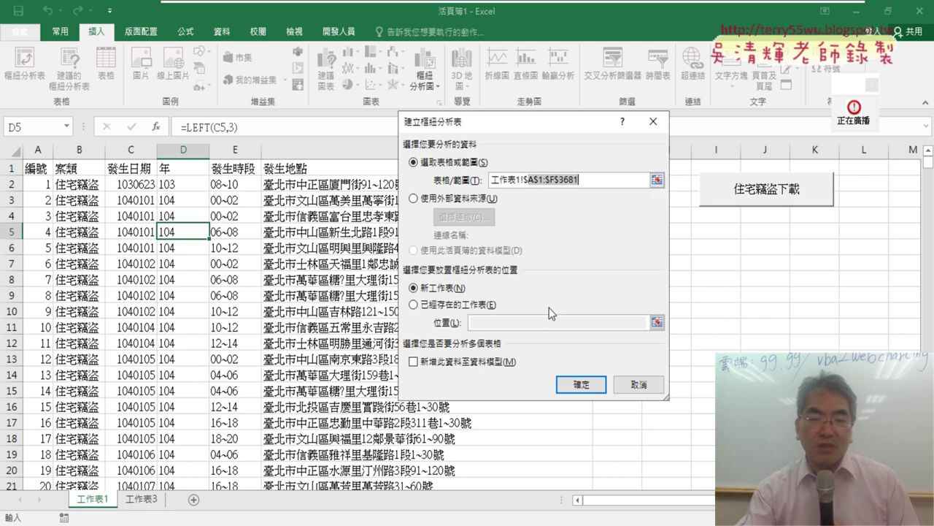
{"action": "left_click", "coordinate": [579, 384]}
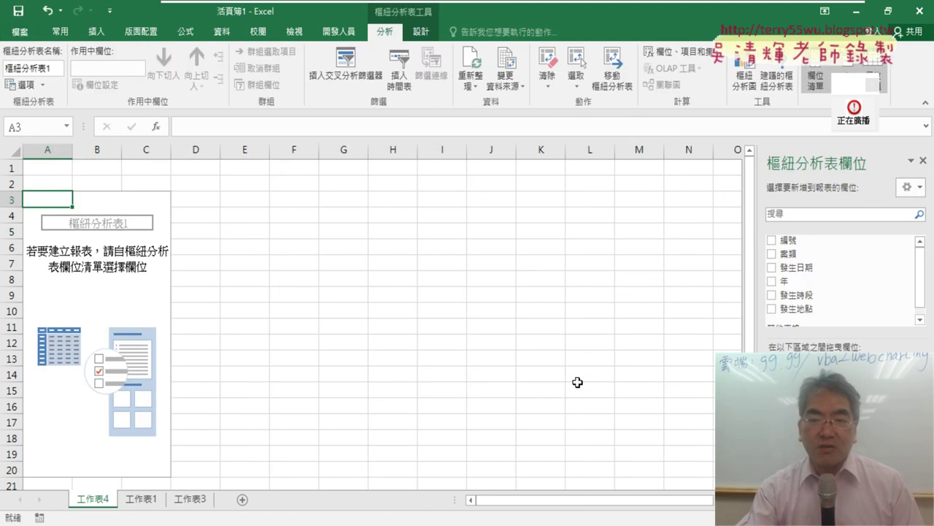
Put 年 in the pivot Rows and count it in Values, listing years 102–112.
{"action": "left_click_drag", "start_coordinate": [789, 281], "coordinate": [796, 343]}
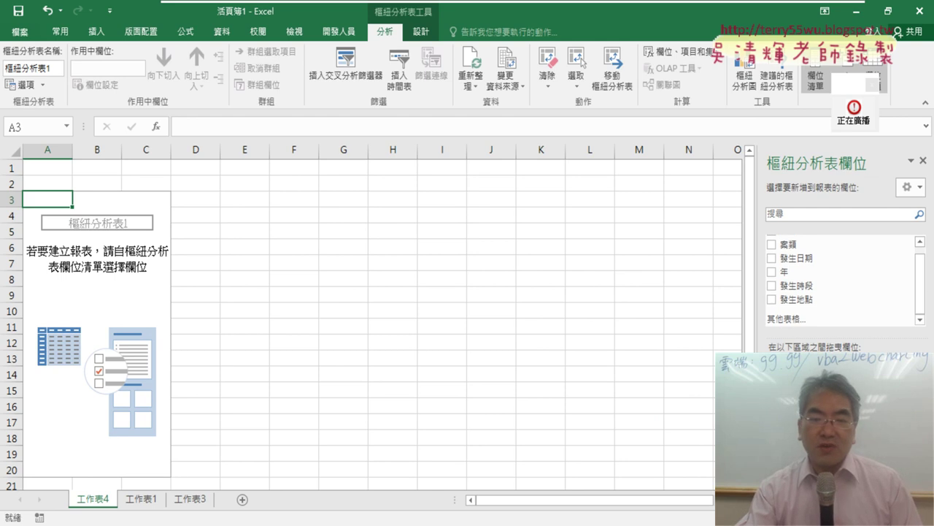
{"action": "left_click", "coordinate": [772, 272]}
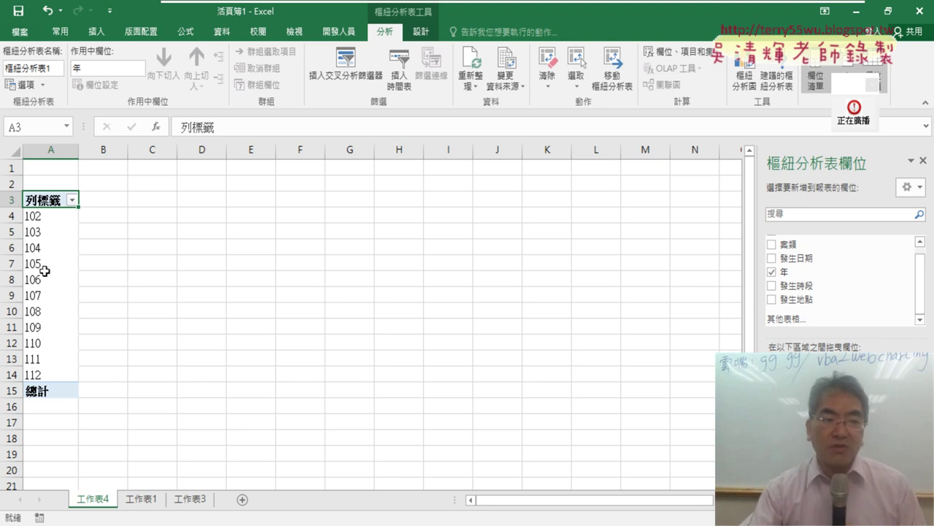
{"action": "mouse_move", "coordinate": [796, 272]}
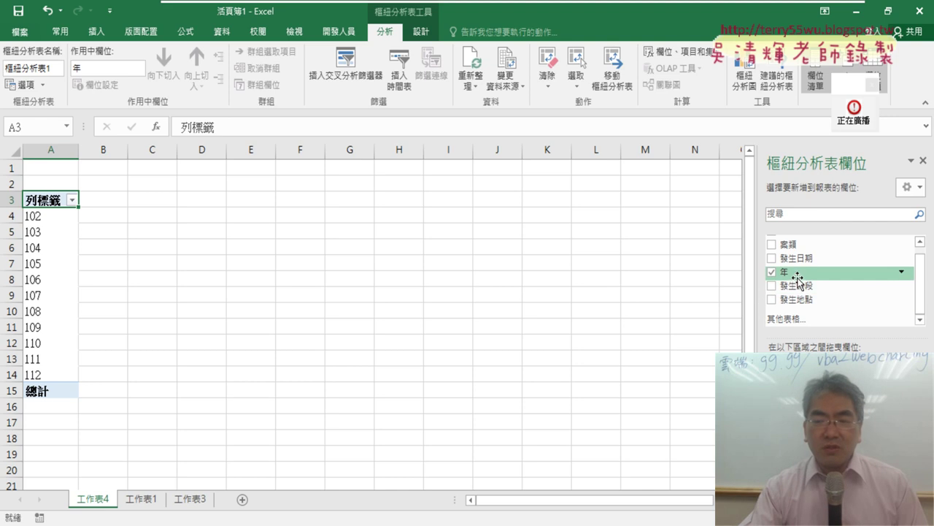
{"action": "left_click_drag", "start_coordinate": [799, 276], "coordinate": [847, 366]}
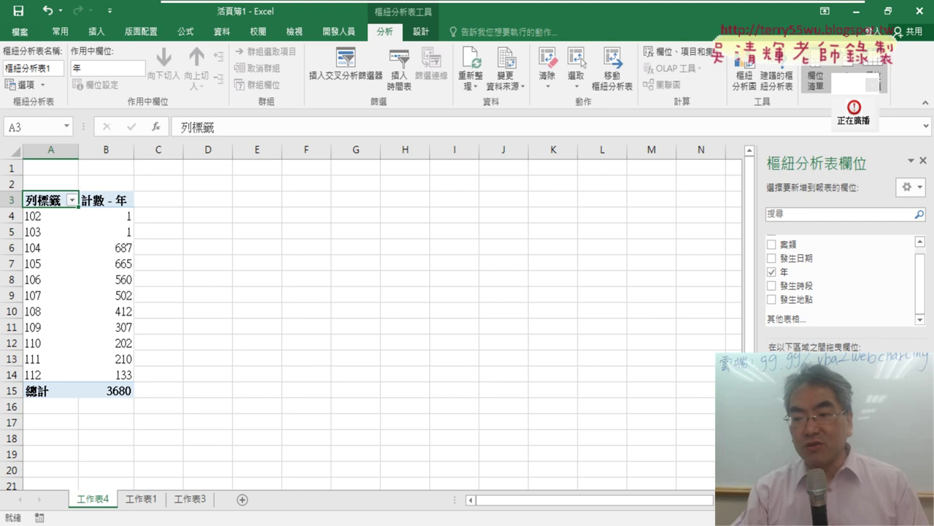
{"action": "left_click", "coordinate": [834, 438]}
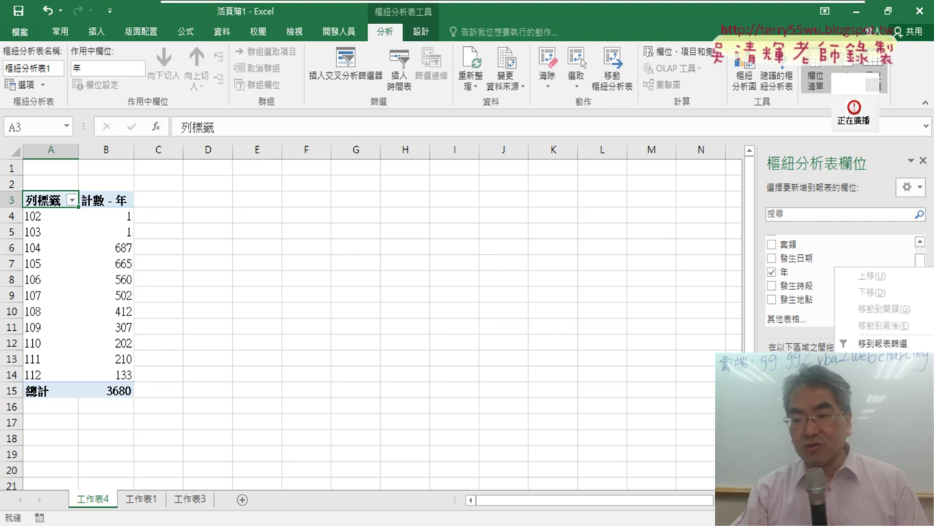
{"action": "left_click", "coordinate": [876, 427]}
{"action": "left_click", "coordinate": [453, 273]}
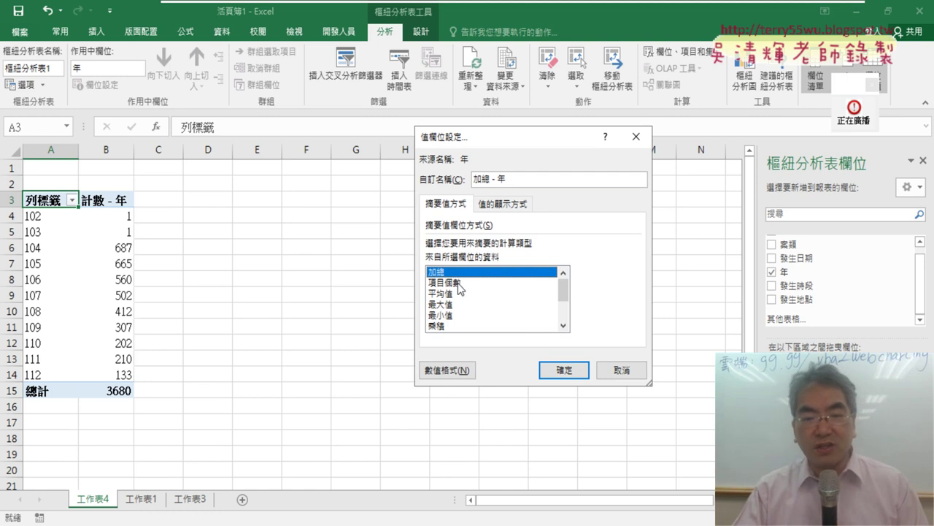
{"action": "left_click", "coordinate": [456, 282]}
{"action": "left_click", "coordinate": [564, 369]}
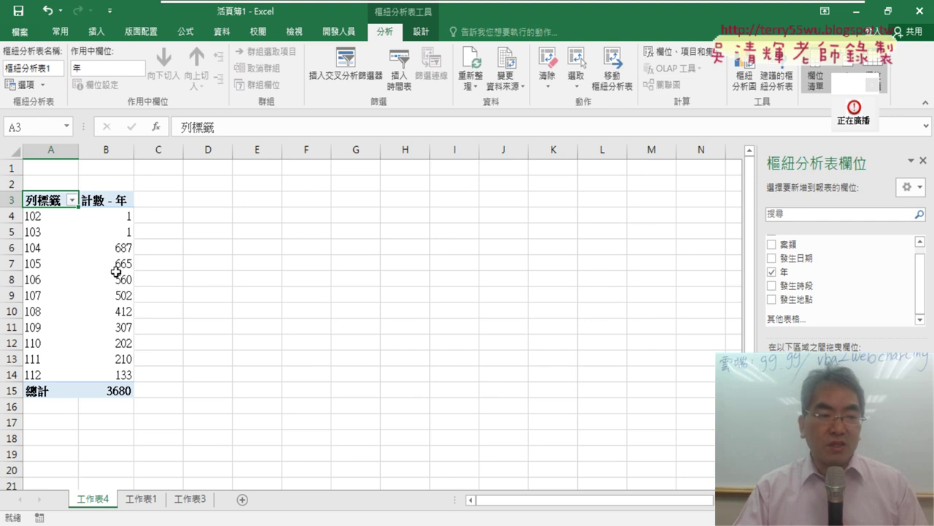
Filter the year row labels to exclude 102, 103 and 112, keeping 104–111.
{"action": "left_click", "coordinate": [19, 214]}
{"action": "left_click_drag", "start_coordinate": [18, 213], "coordinate": [8, 223]}
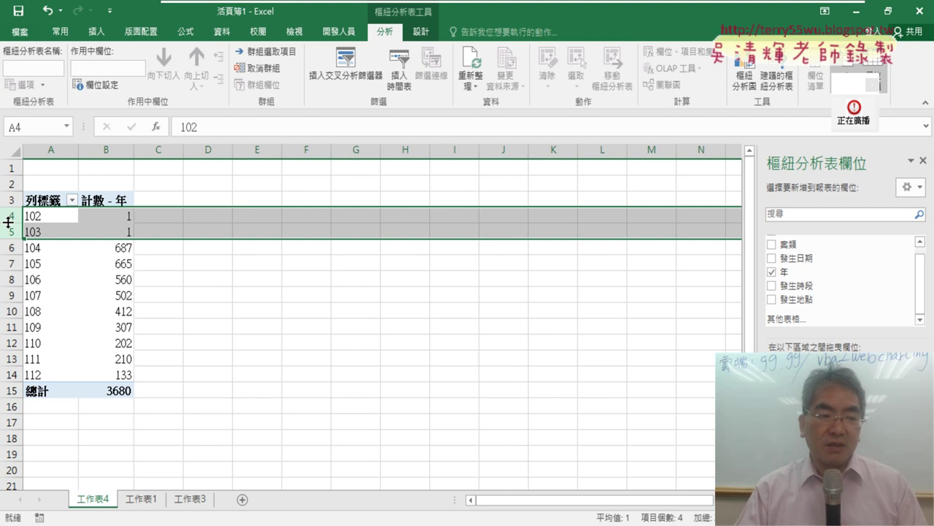
{"action": "left_click", "coordinate": [11, 374]}
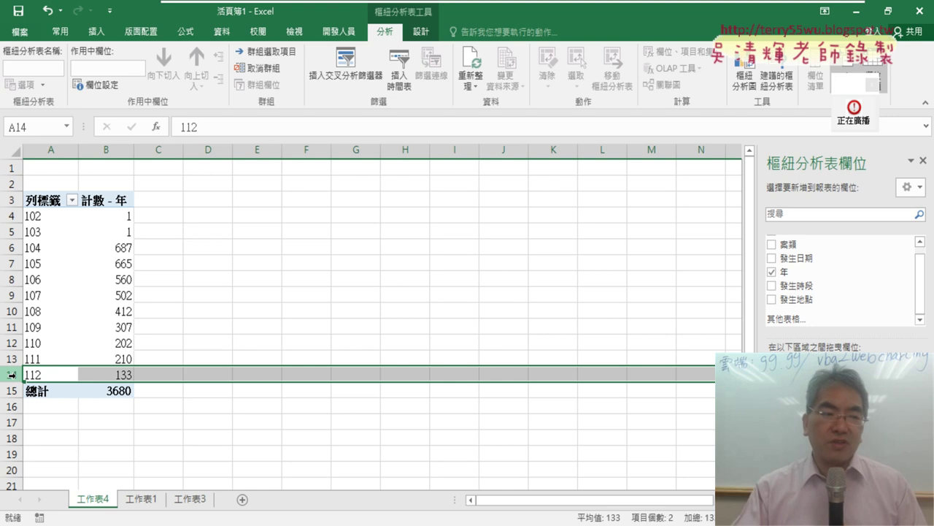
{"action": "left_click_drag", "start_coordinate": [14, 251], "coordinate": [6, 358]}
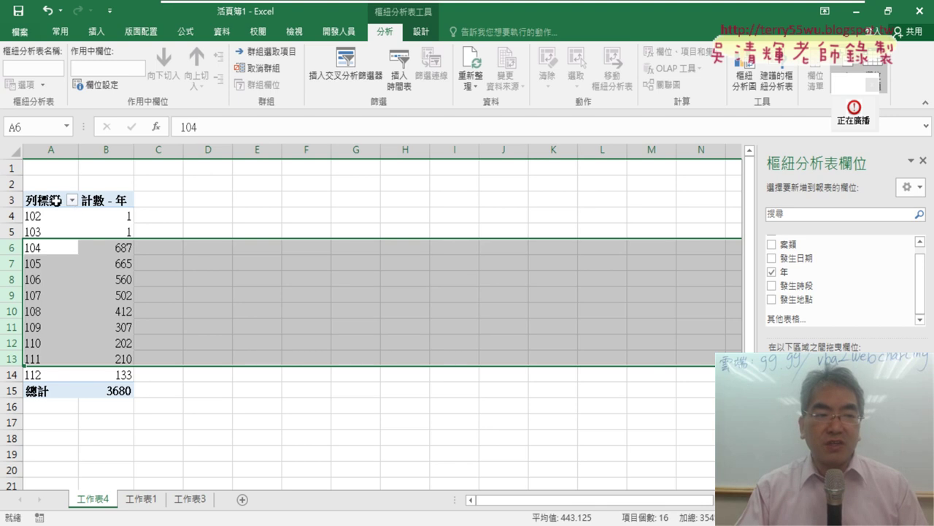
{"action": "left_click", "coordinate": [72, 200]}
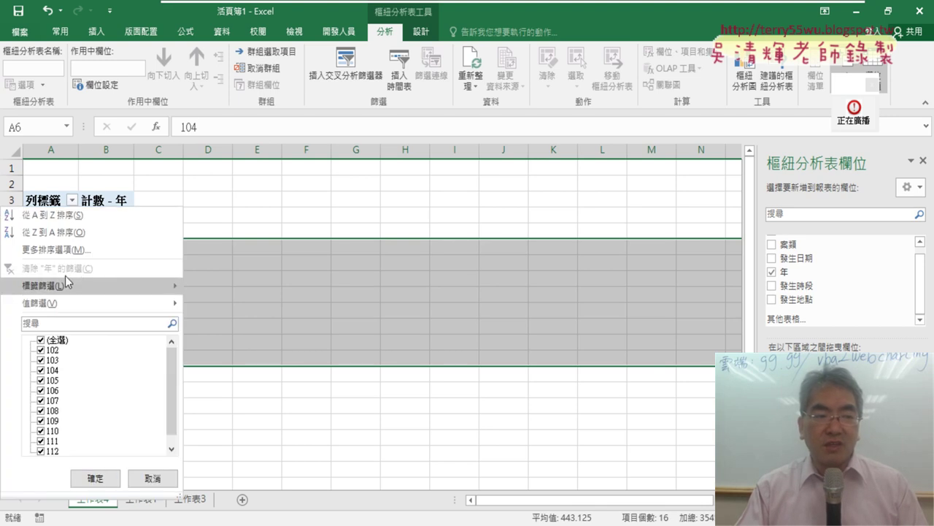
{"action": "left_click", "coordinate": [42, 350]}
{"action": "left_click", "coordinate": [40, 360]}
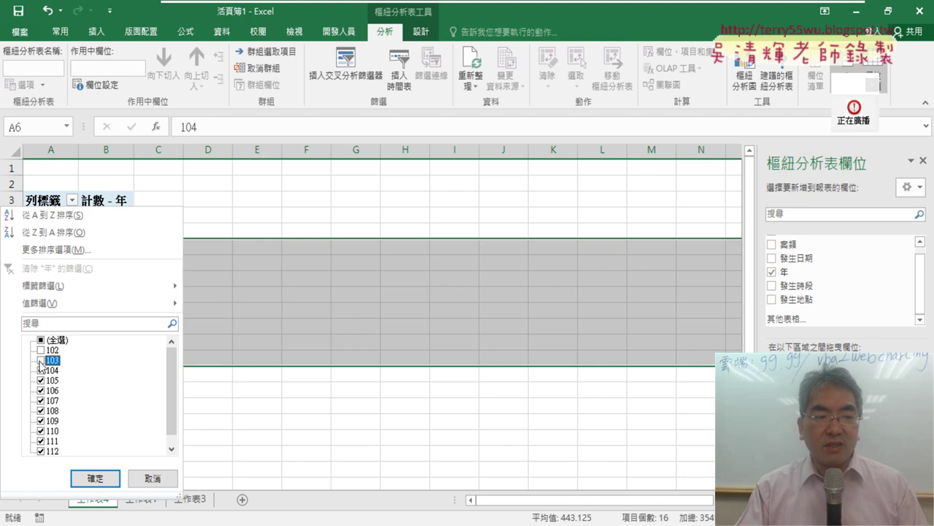
{"action": "scroll", "coordinate": [51, 380], "scroll_direction": "down", "scroll_amount": 1}
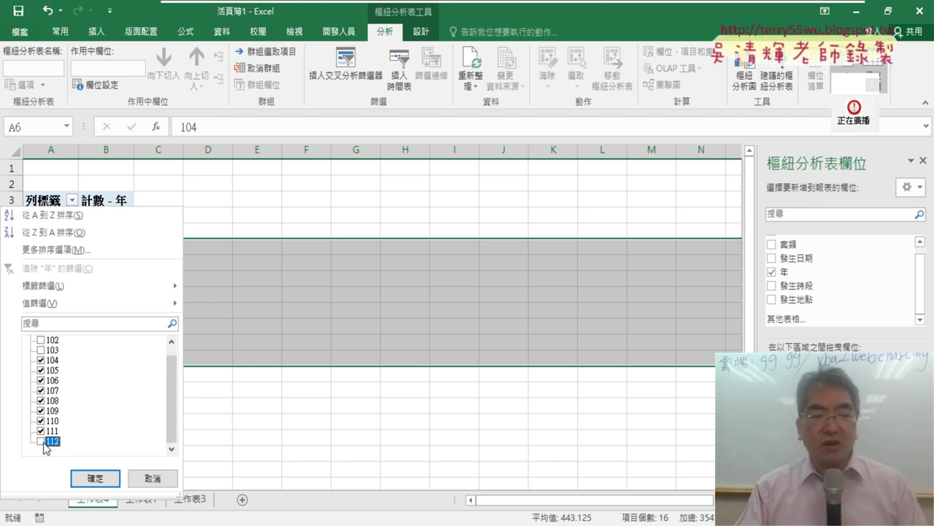
{"action": "left_click", "coordinate": [95, 481]}
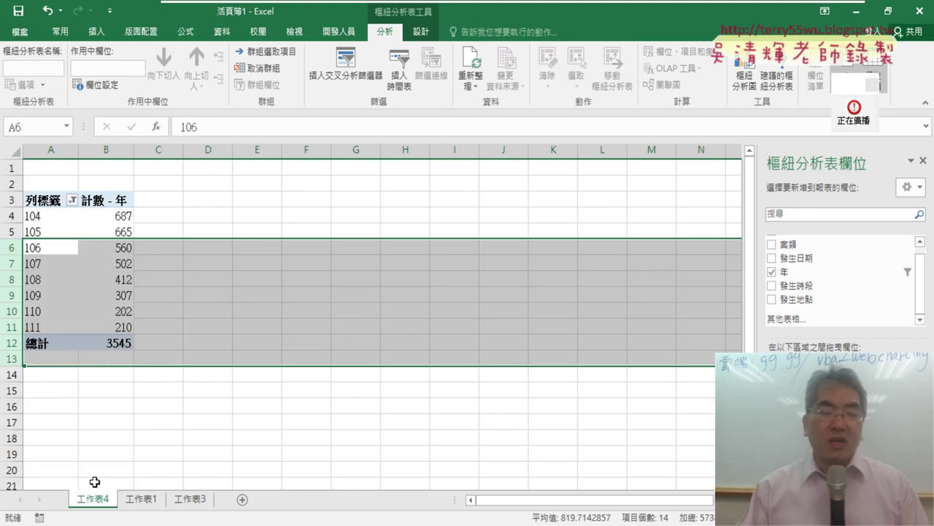
{"action": "left_click", "coordinate": [107, 268]}
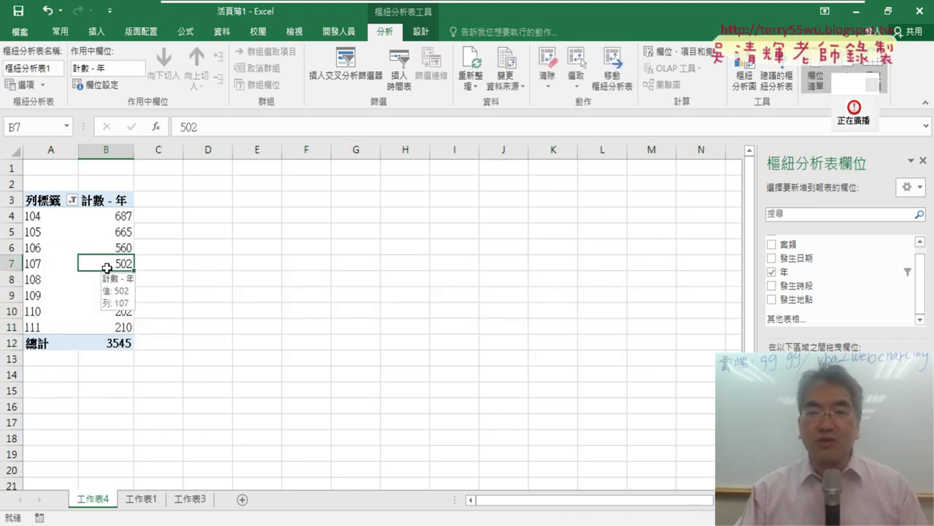
{"action": "left_click", "coordinate": [67, 239]}
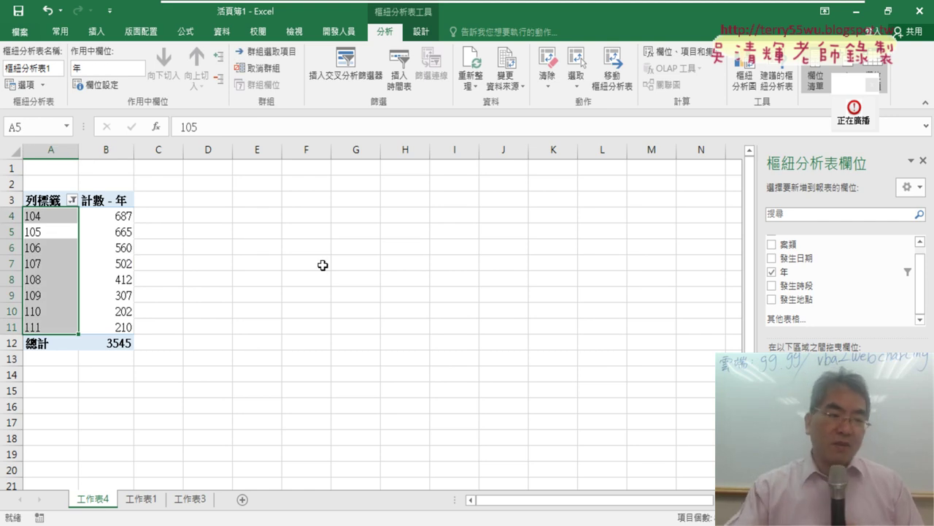
{"action": "left_click", "coordinate": [124, 215]}
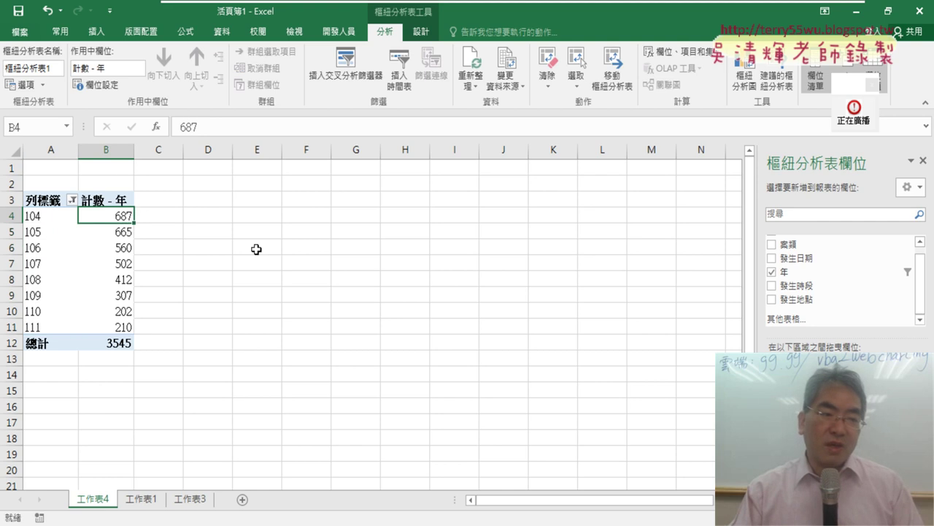
{"action": "left_click", "coordinate": [122, 328]}
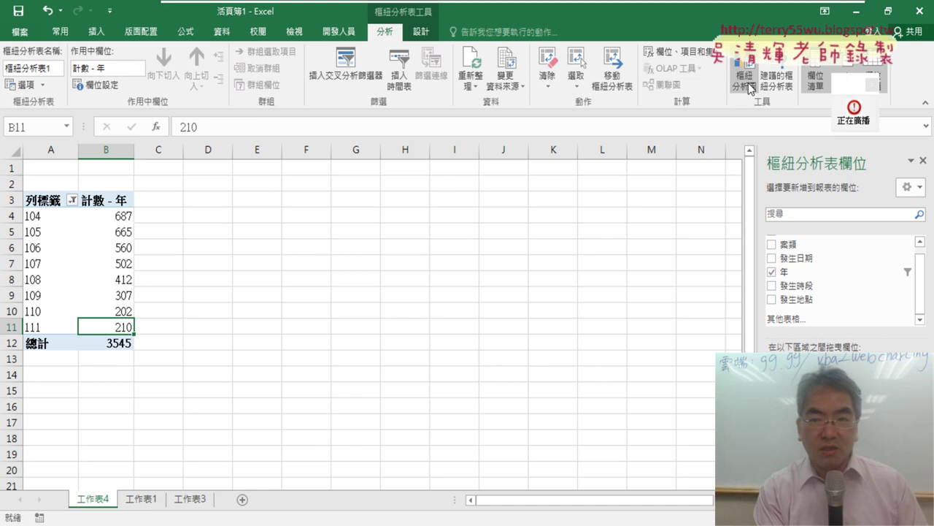
{"action": "left_click_drag", "start_coordinate": [723, 99], "coordinate": [752, 108]}
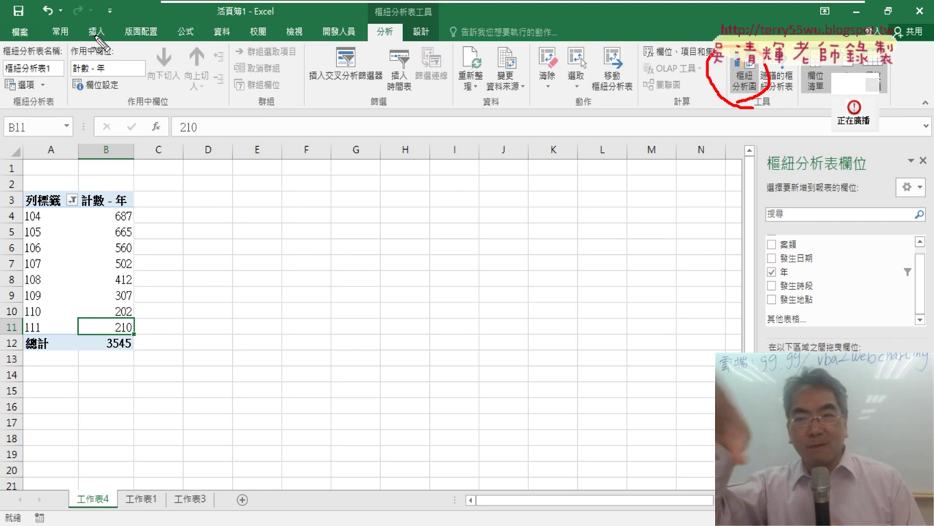
{"action": "key", "text": "Escape"}
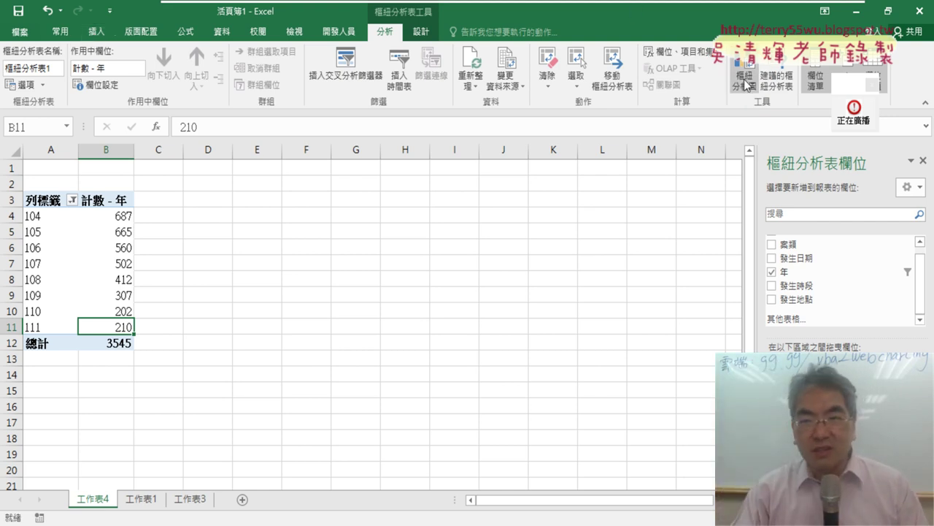
{"action": "left_click", "coordinate": [96, 31]}
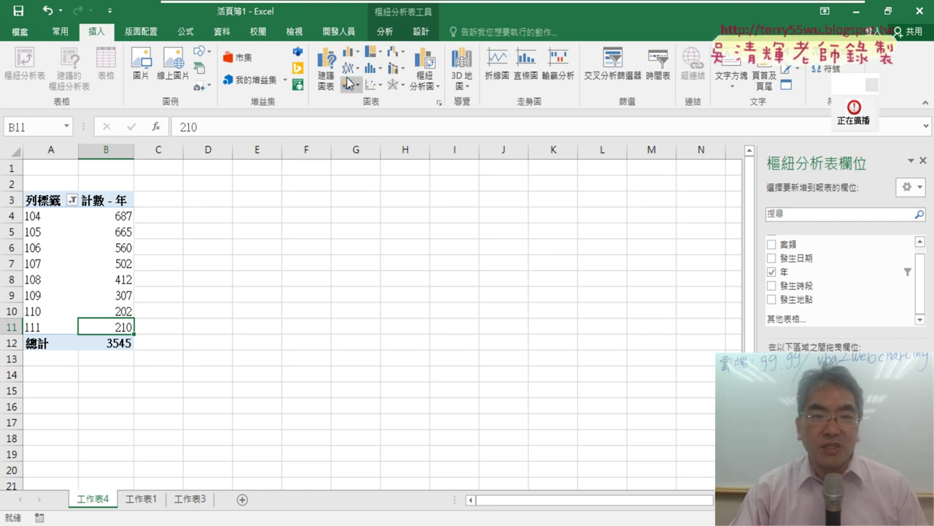
{"action": "left_click", "coordinate": [384, 32]}
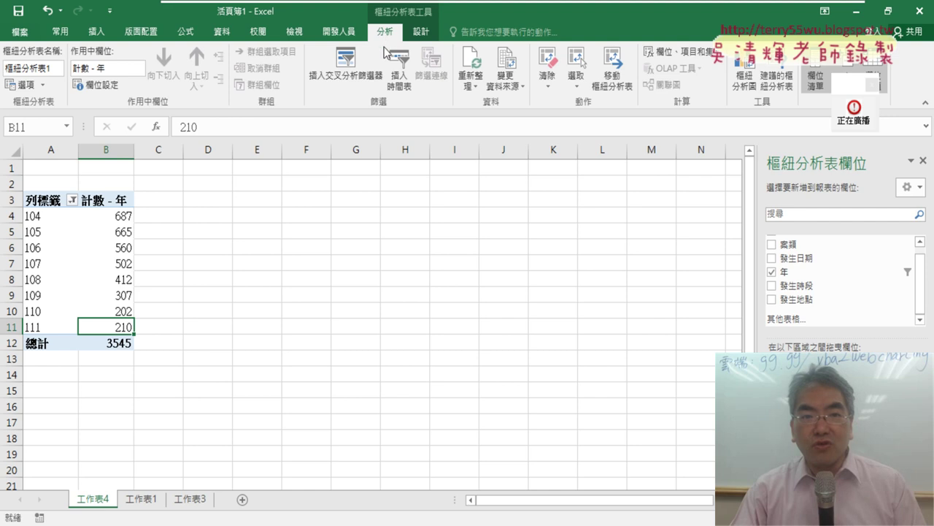
Insert a 樞紐分析圖 of type 折線圖 with markers for the yearly counts.
{"action": "left_click", "coordinate": [734, 89]}
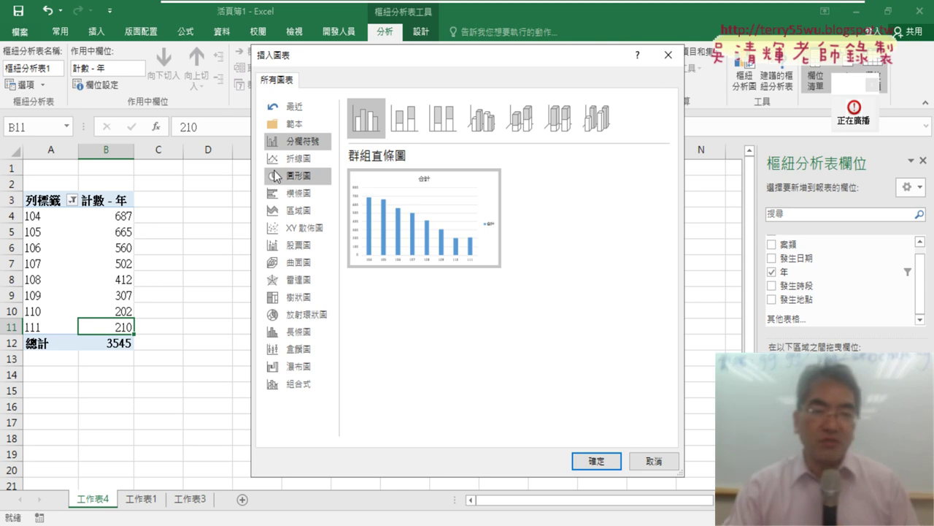
{"action": "left_click", "coordinate": [294, 159]}
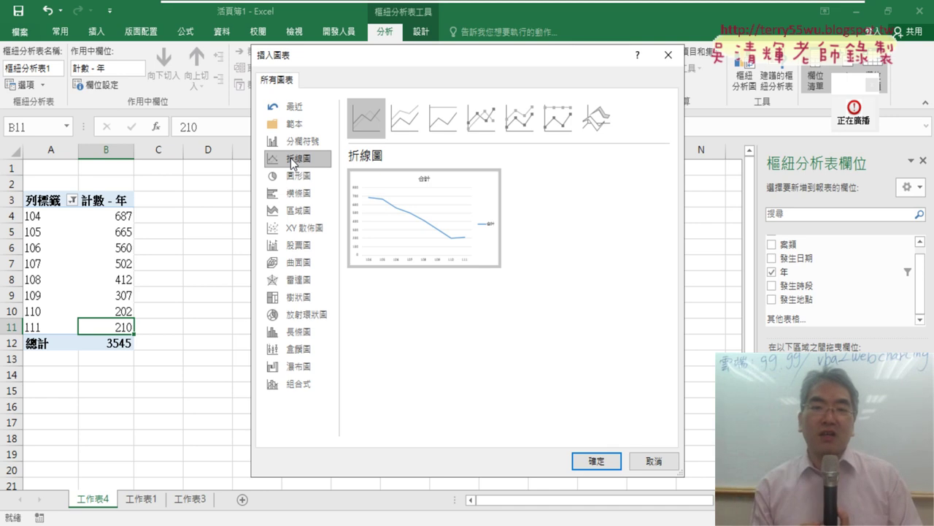
{"action": "left_click", "coordinate": [473, 136]}
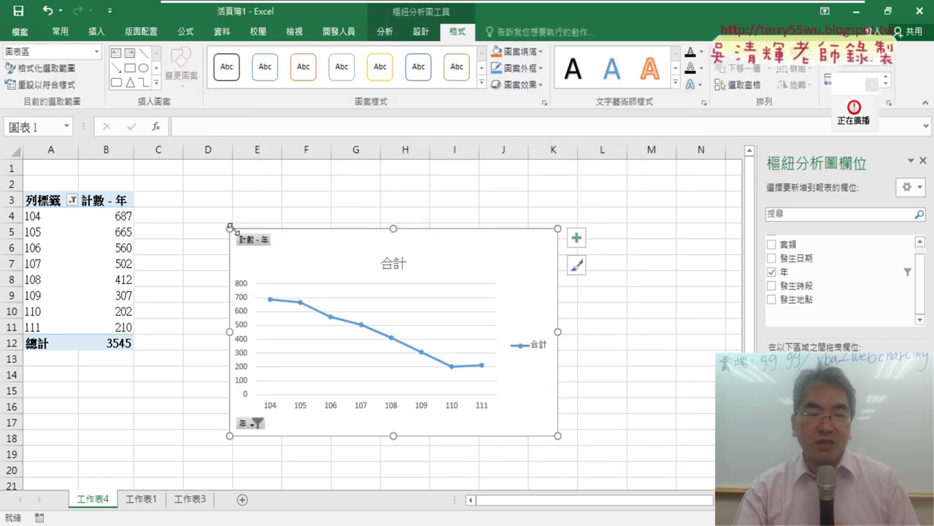
Enlarge the pivot line chart and resize its plot area.
{"action": "left_click_drag", "start_coordinate": [230, 228], "coordinate": [184, 178]}
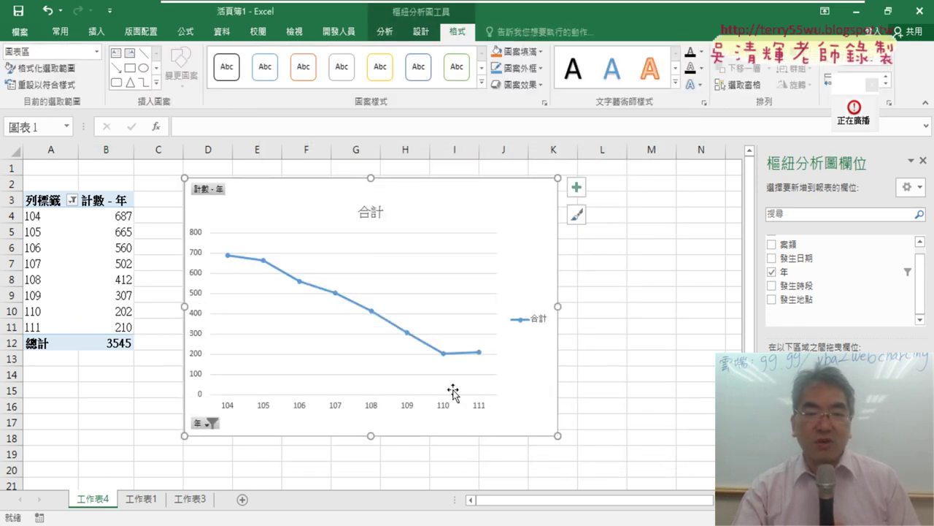
{"action": "left_click_drag", "start_coordinate": [558, 436], "coordinate": [676, 450]}
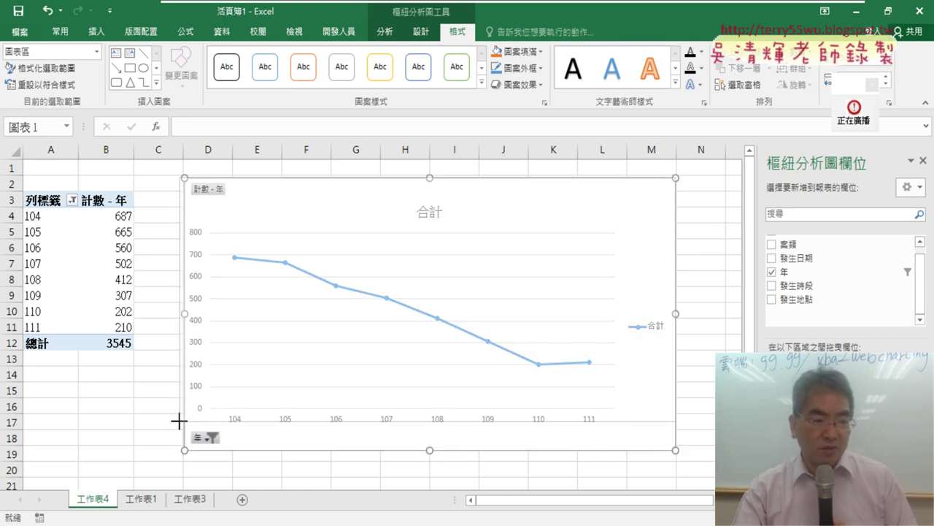
{"action": "mouse_move", "coordinate": [181, 440]}
{"action": "left_mouse_down"}
{"action": "mouse_move", "coordinate": [180, 413]}
{"action": "mouse_move", "coordinate": [190, 411]}
{"action": "left_mouse_up"}
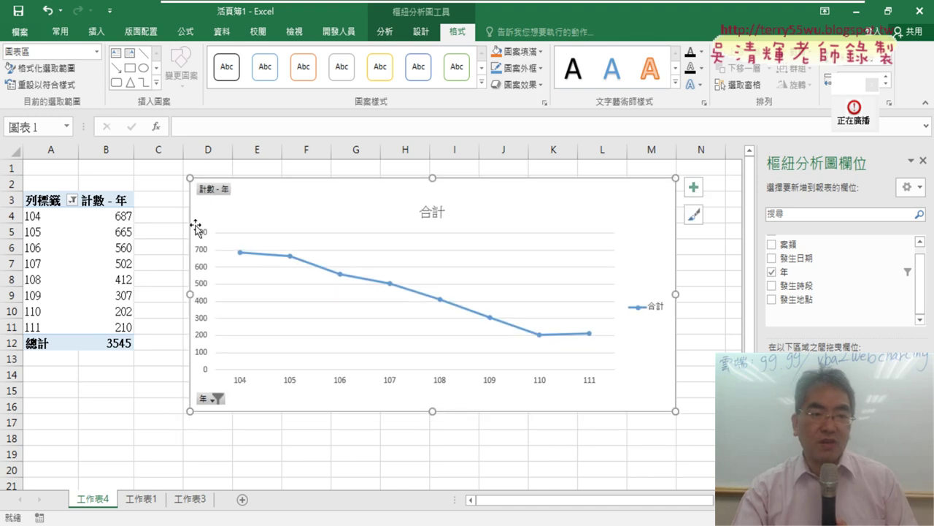
Replace the chart title 合計 with 歷年竊盜折線圖.
{"action": "left_click", "coordinate": [431, 212]}
{"action": "left_click_drag", "start_coordinate": [420, 212], "coordinate": [451, 213]}
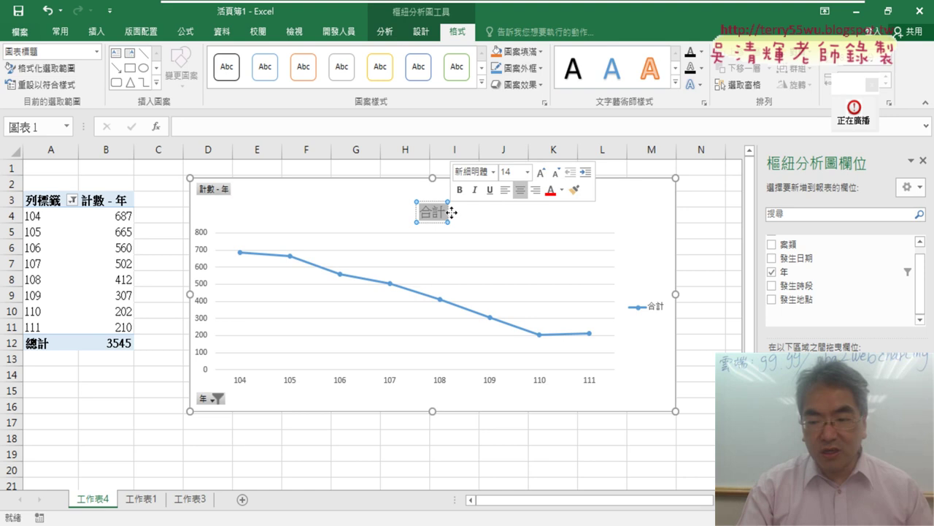
{"action": "type", "text": "x"}
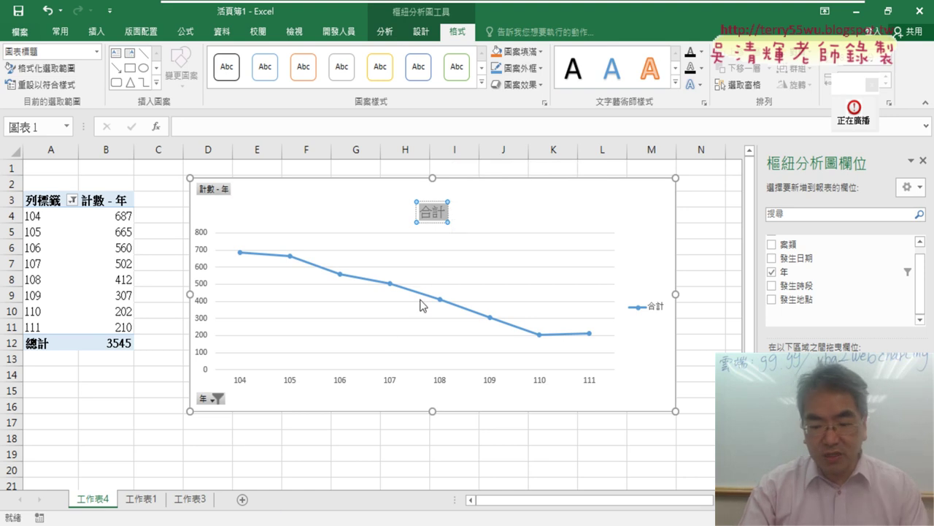
{"action": "type", "text": "u4su"}
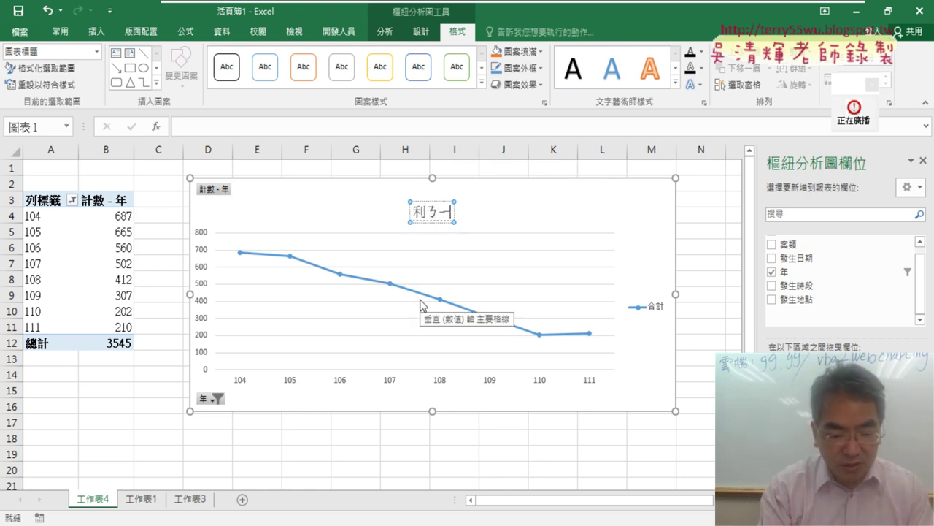
{"action": "type", "text": "06fu,42l45"}
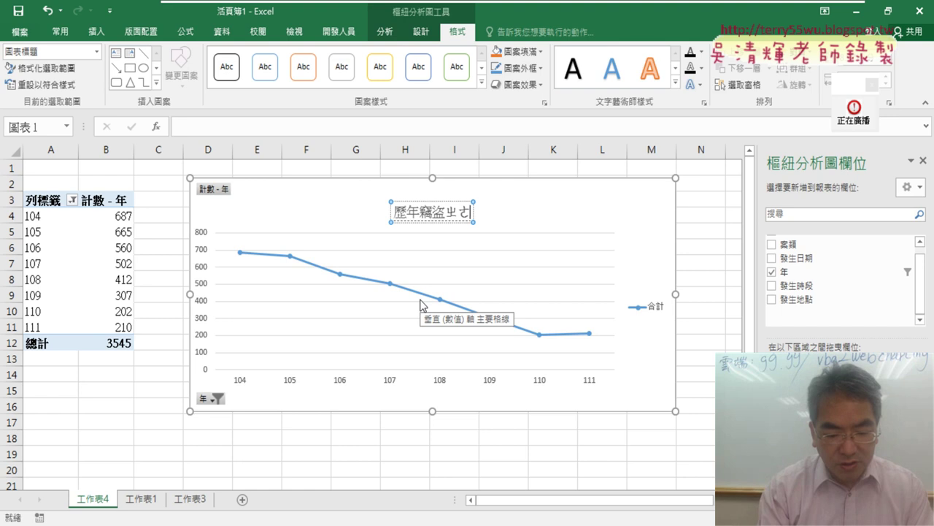
{"action": "type", "text": "k6vu04wj6"}
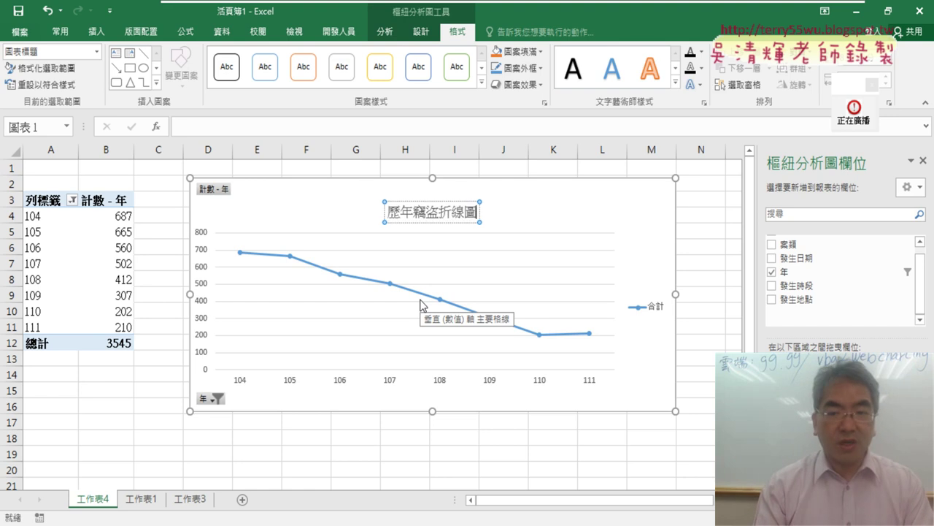
{"action": "left_click", "coordinate": [445, 203]}
Format the chart title at font size 20 in bold.
{"action": "left_click", "coordinate": [61, 32]}
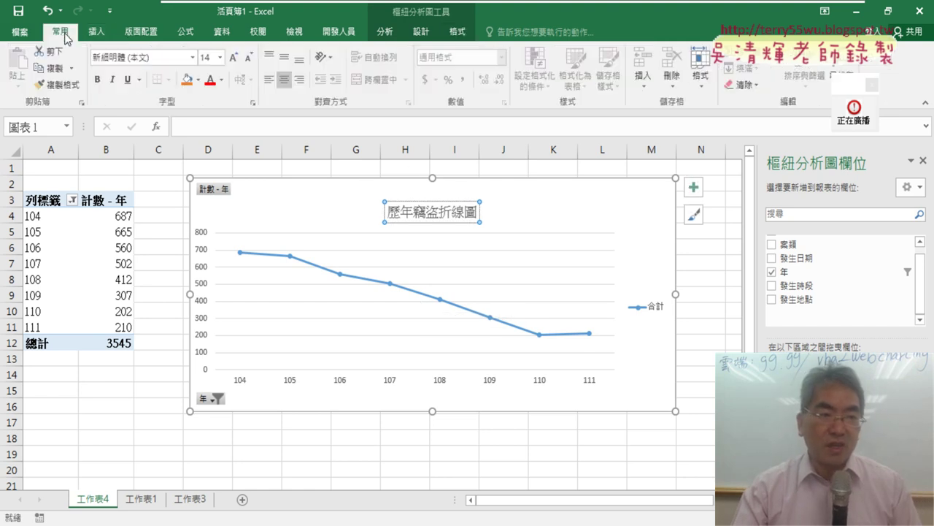
{"action": "left_click", "coordinate": [219, 57]}
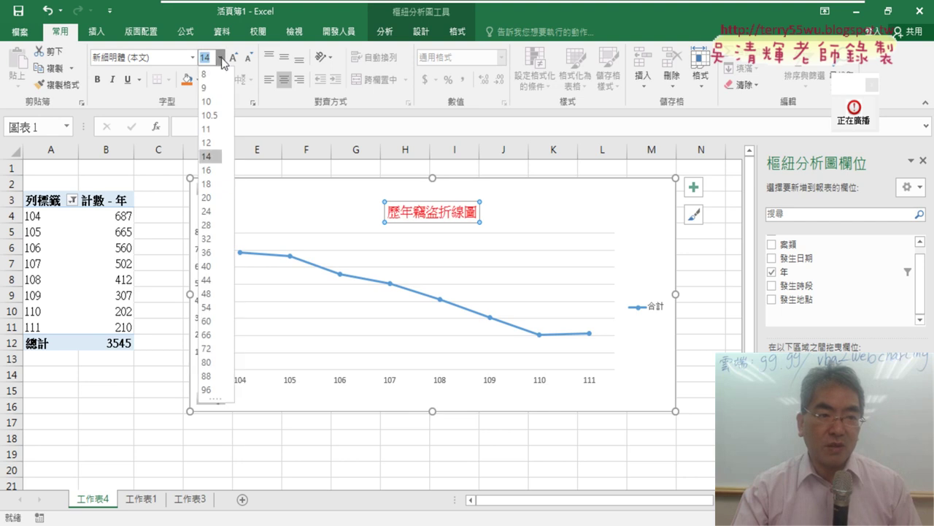
{"action": "left_click", "coordinate": [211, 192]}
{"action": "left_click_drag", "start_coordinate": [211, 203], "coordinate": [186, 174]}
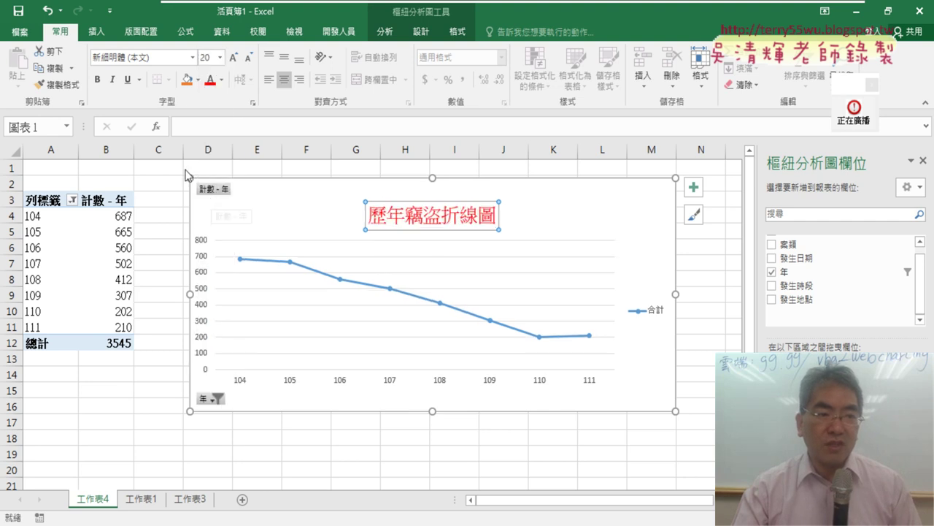
{"action": "left_click", "coordinate": [99, 80]}
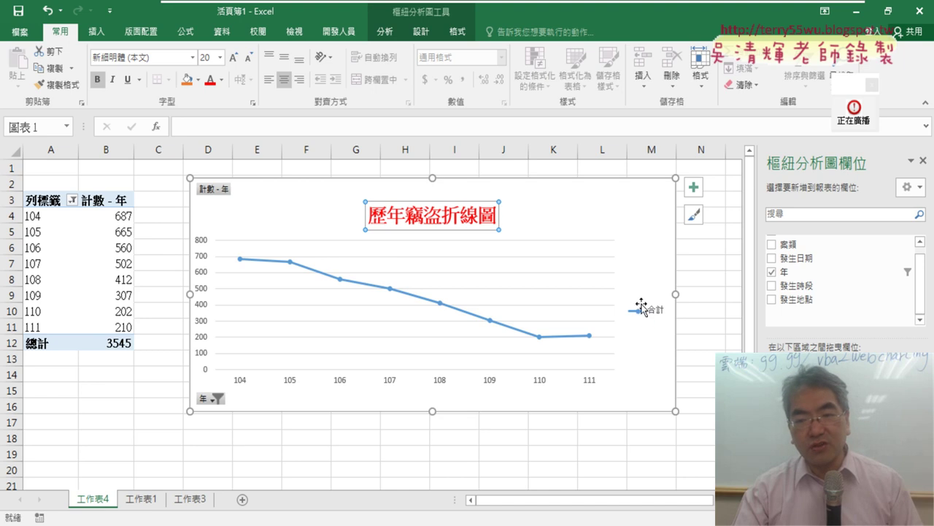
Remove the 合計 legend from the pivot line chart.
{"action": "left_click", "coordinate": [693, 187]}
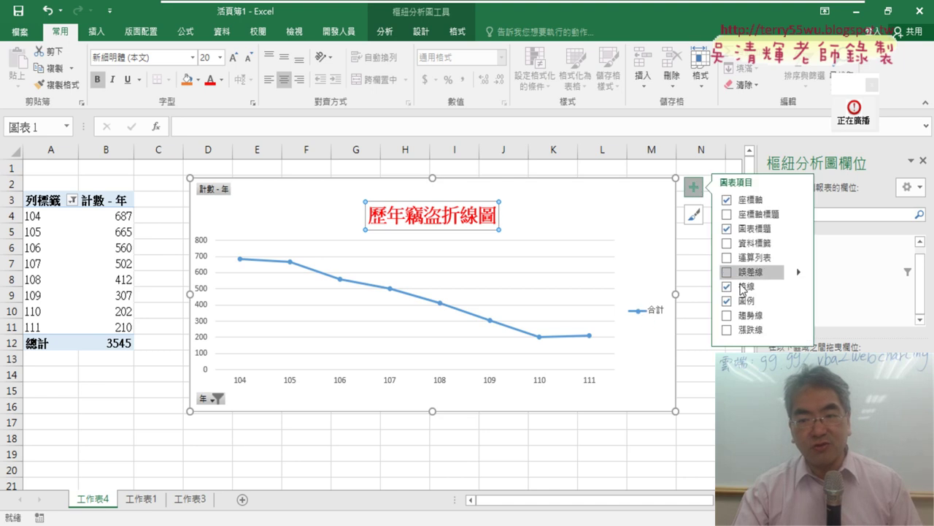
{"action": "left_click", "coordinate": [733, 302]}
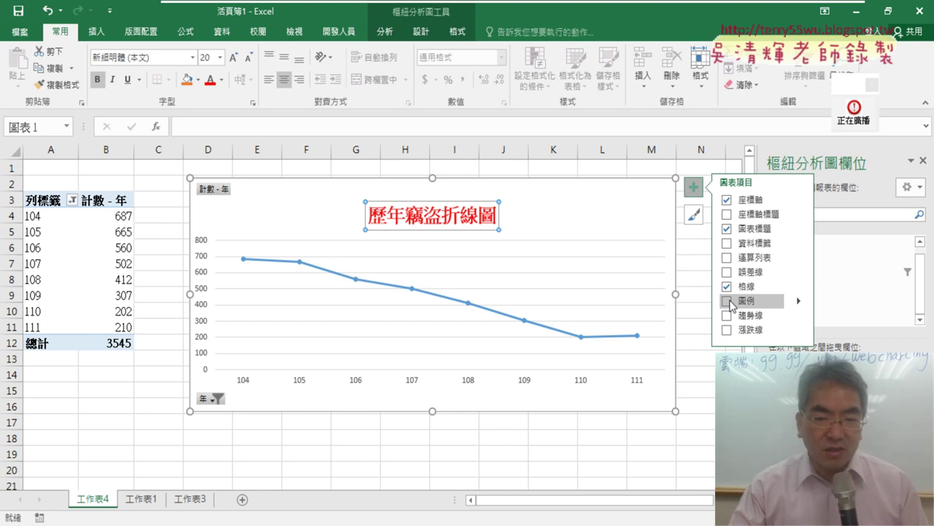
{"action": "left_click_drag", "start_coordinate": [368, 216], "coordinate": [499, 218]}
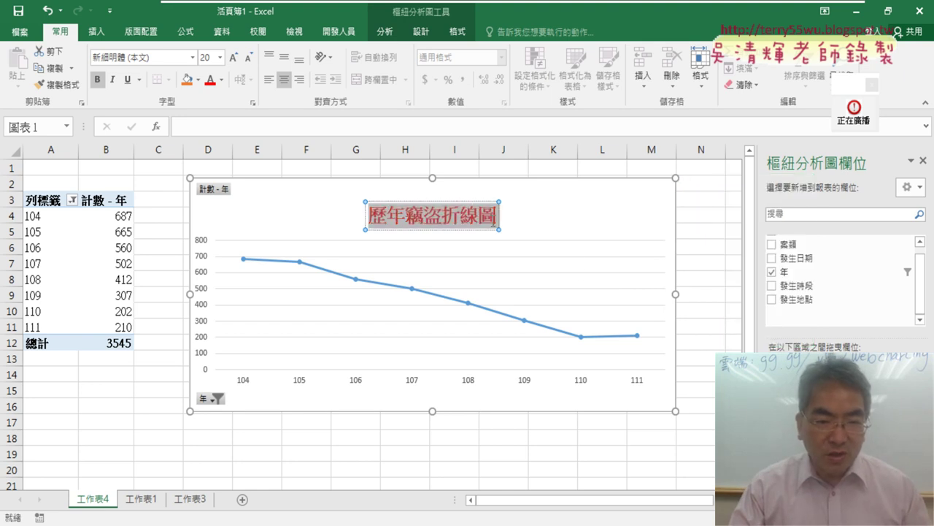
{"action": "double_click", "coordinate": [94, 500]}
Name the chart's sheet 歷年竊盜折線圖, then go to 工作表1.
{"action": "type", "text": "歷年竊盜折線圖"}
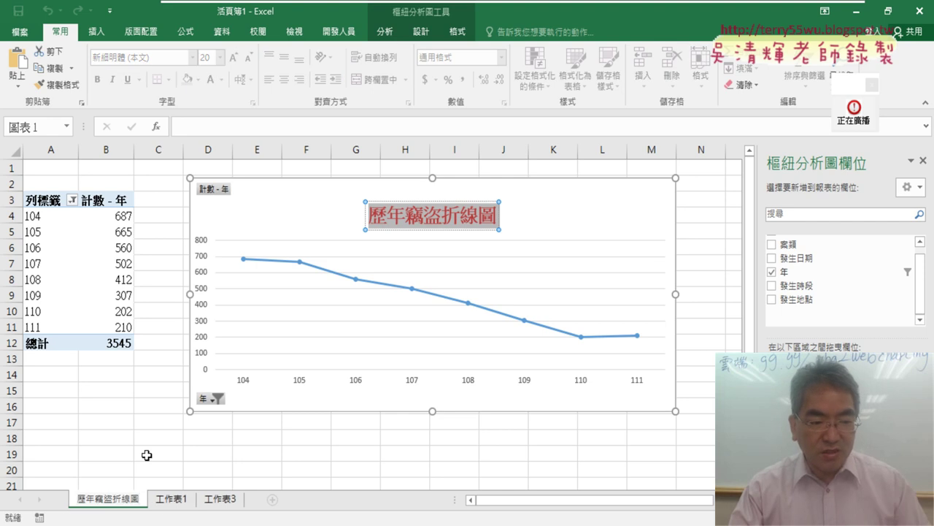
{"action": "left_click", "coordinate": [136, 452]}
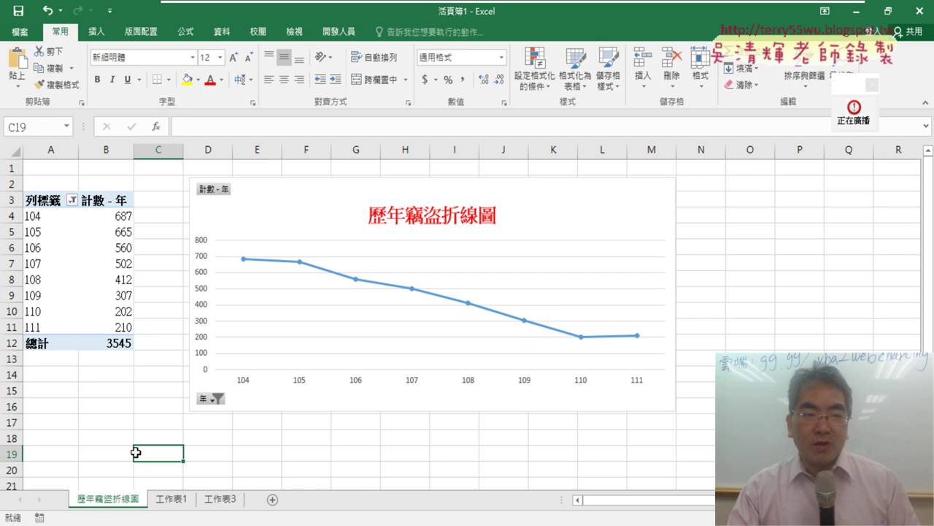
{"action": "left_click", "coordinate": [173, 500]}
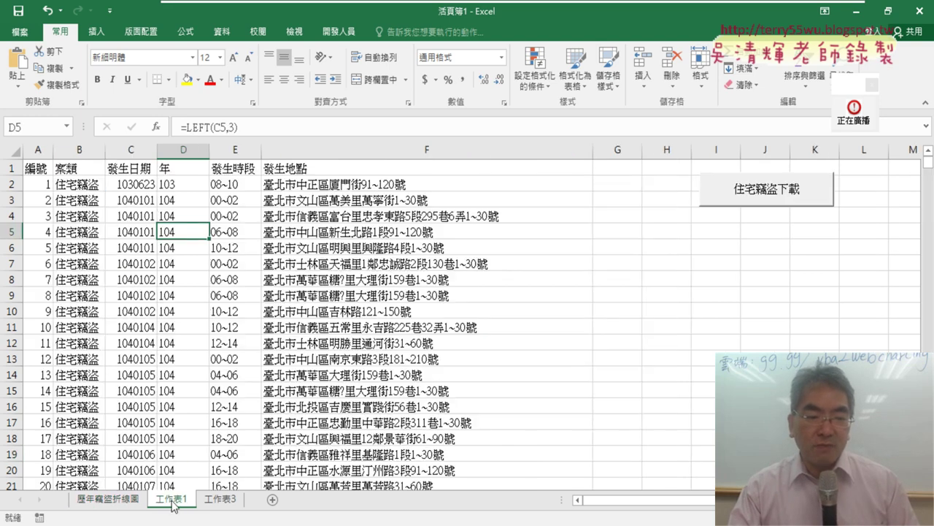
Check the year formula in column D of 工作表1, then return to the pivot table on 歷年竊盜折線圖.
{"action": "left_click", "coordinate": [184, 156]}
{"action": "left_click", "coordinate": [181, 178]}
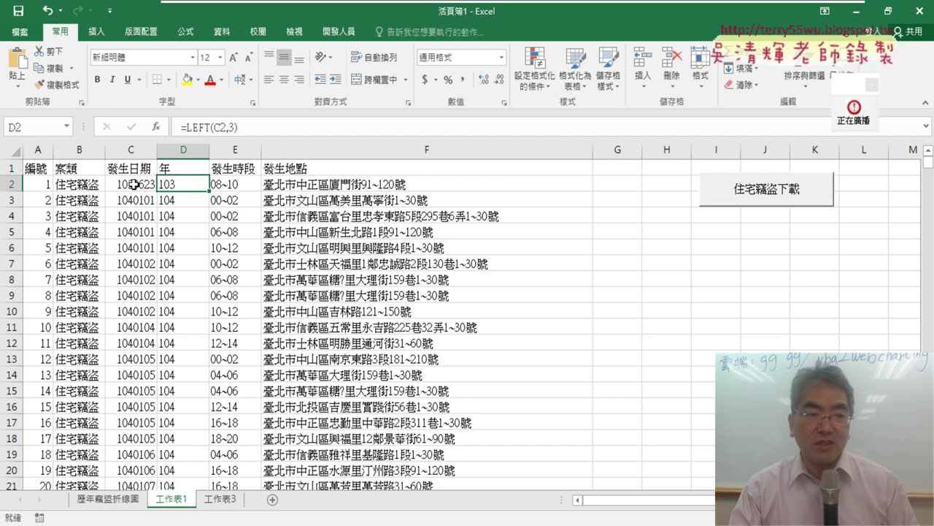
{"action": "left_click", "coordinate": [97, 31]}
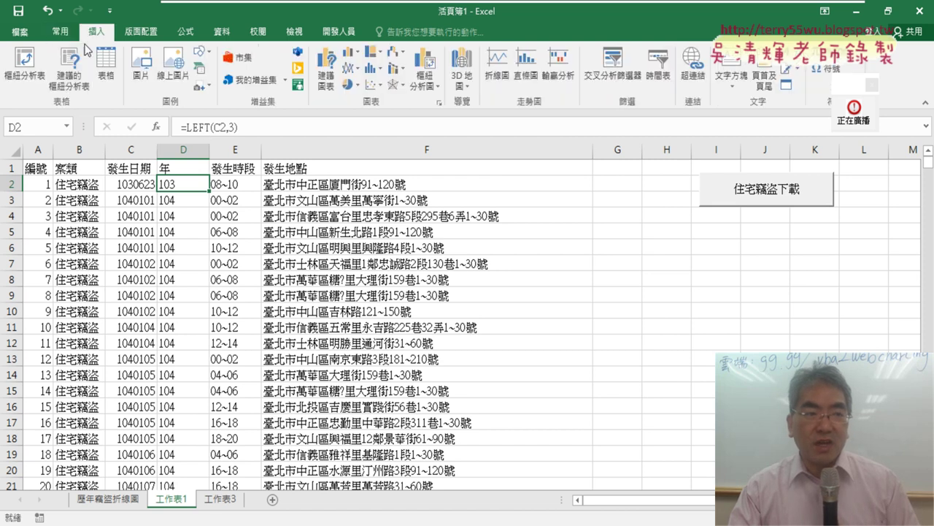
{"action": "left_click", "coordinate": [109, 499]}
{"action": "left_click", "coordinate": [87, 262]}
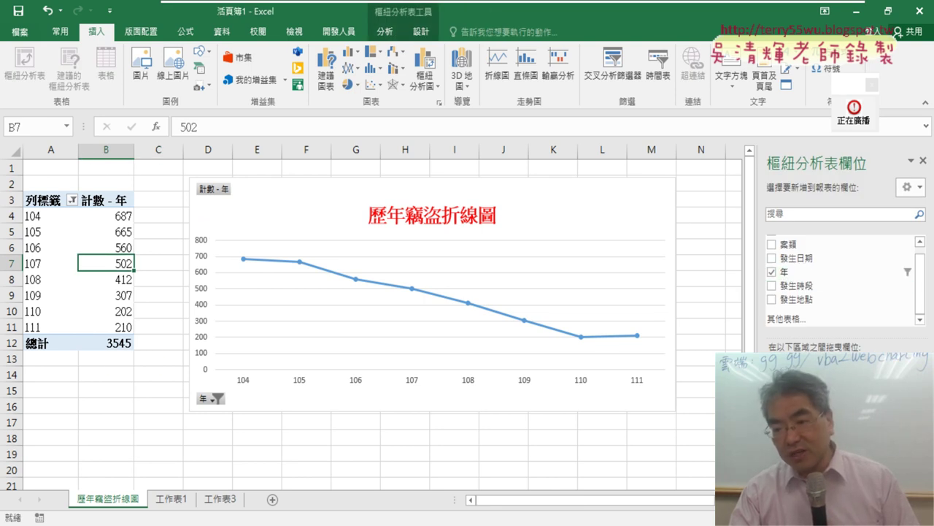
{"action": "left_click", "coordinate": [72, 200]}
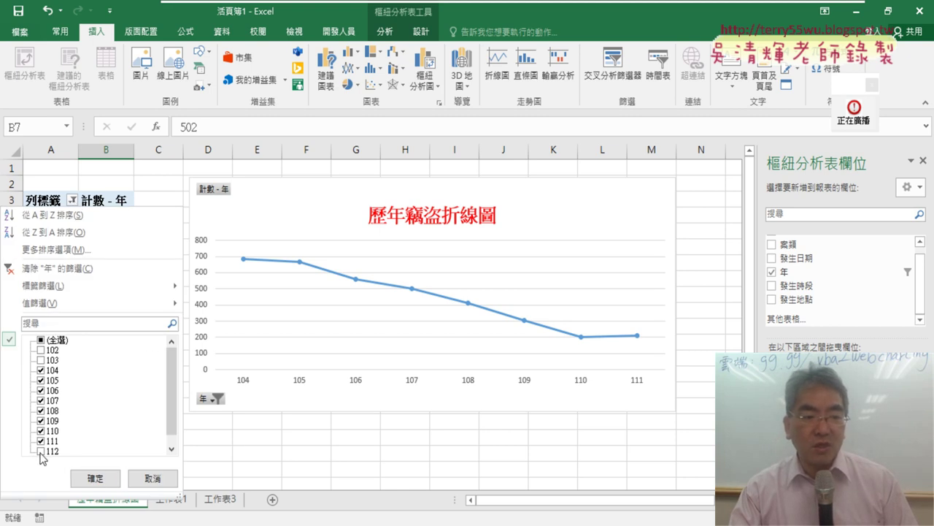
{"action": "left_click", "coordinate": [152, 479]}
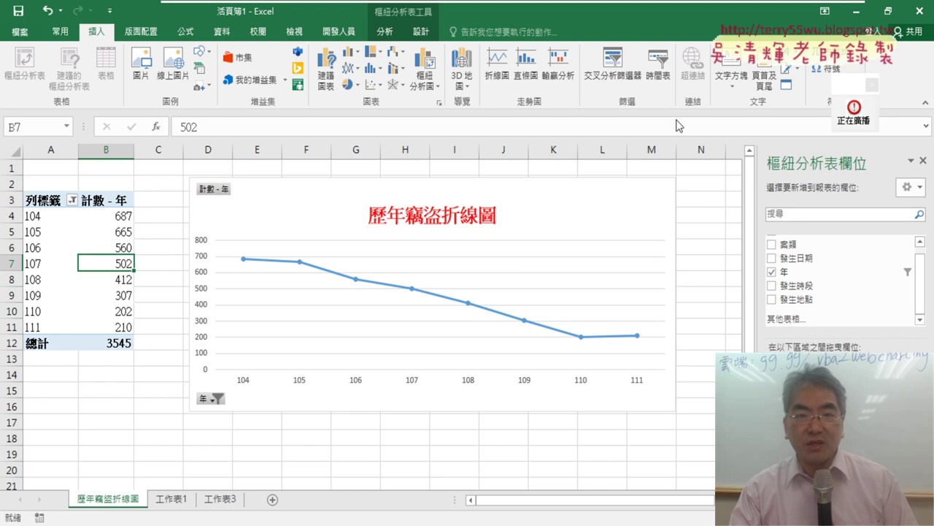
{"action": "left_click", "coordinate": [385, 31]}
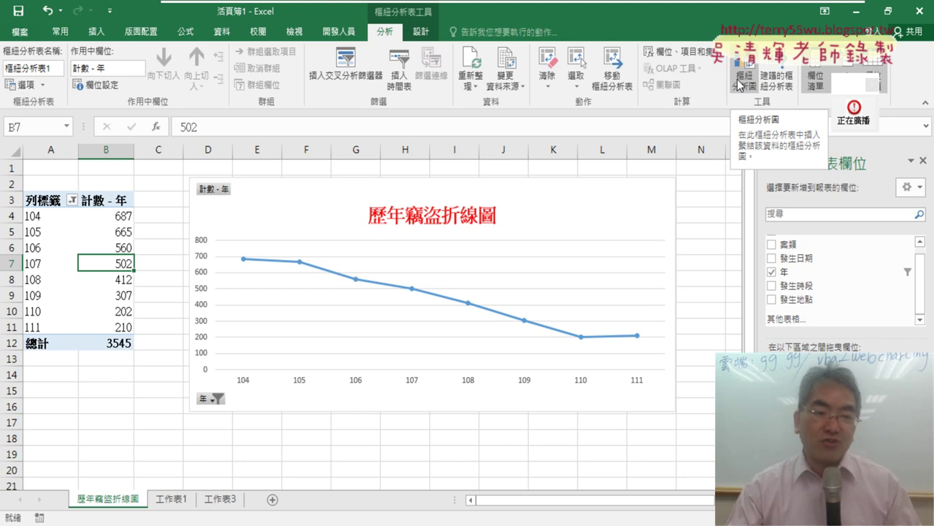
{"action": "left_click", "coordinate": [171, 498]}
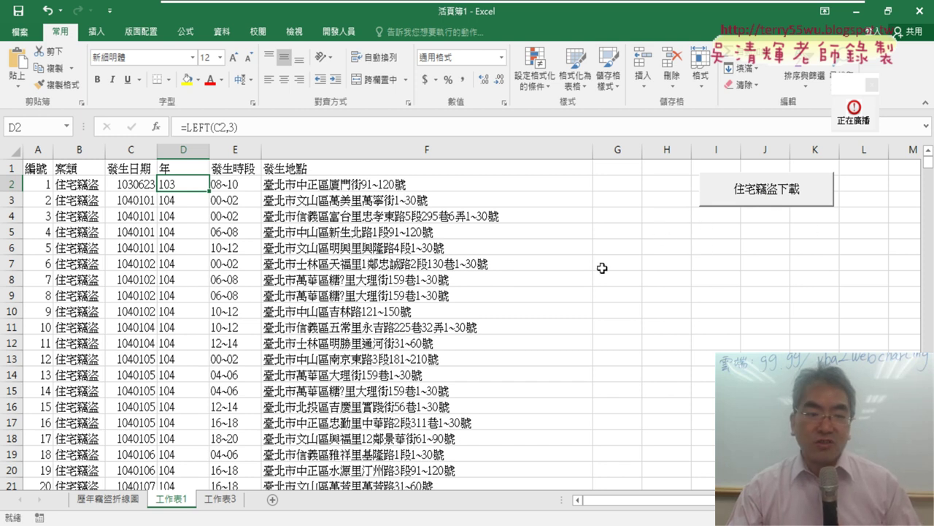
{"action": "left_click", "coordinate": [109, 498]}
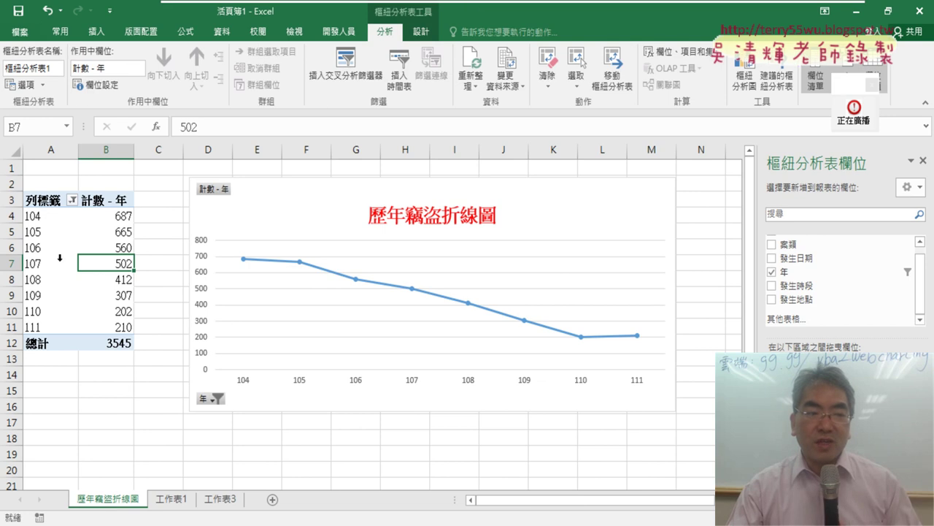
{"action": "left_click", "coordinate": [110, 249]}
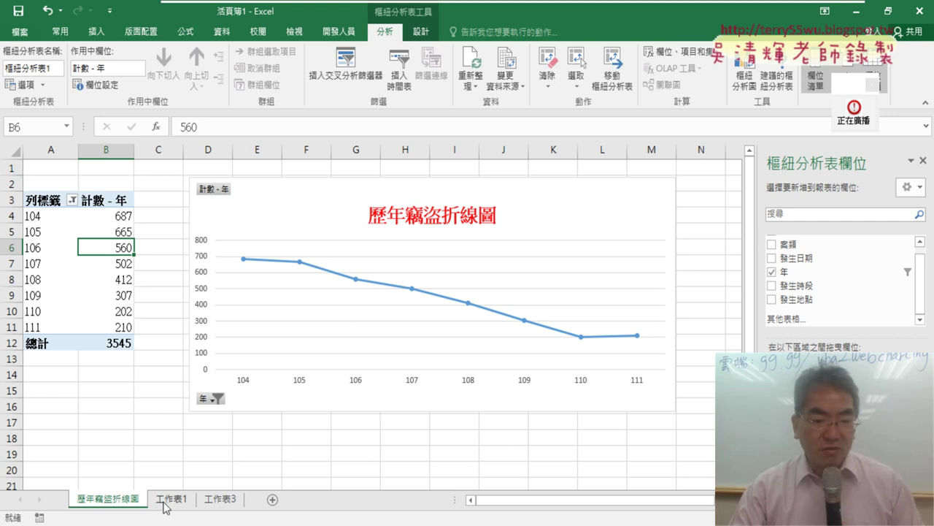
In EVO Class Management, stop the teacher's screen broadcast with the 停止 button.
{"action": "key", "text": "alt+Tab"}
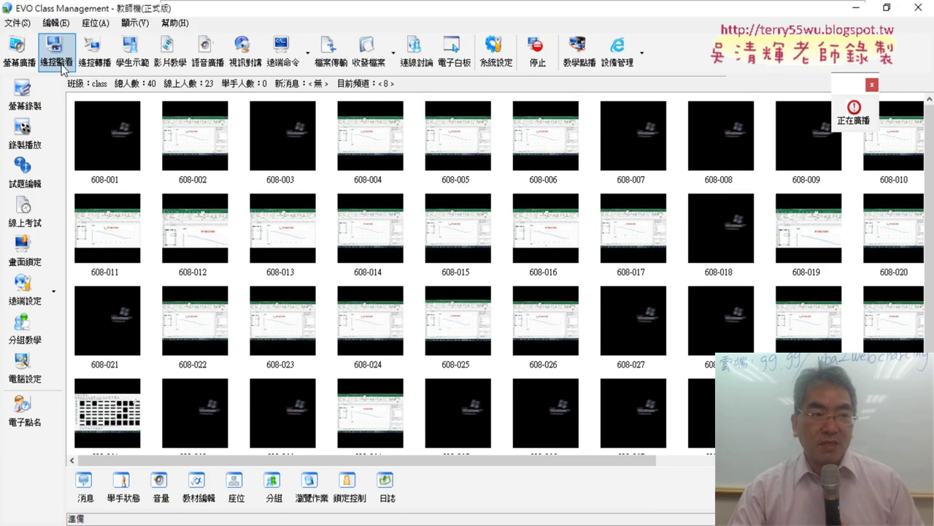
{"action": "left_click", "coordinate": [540, 58]}
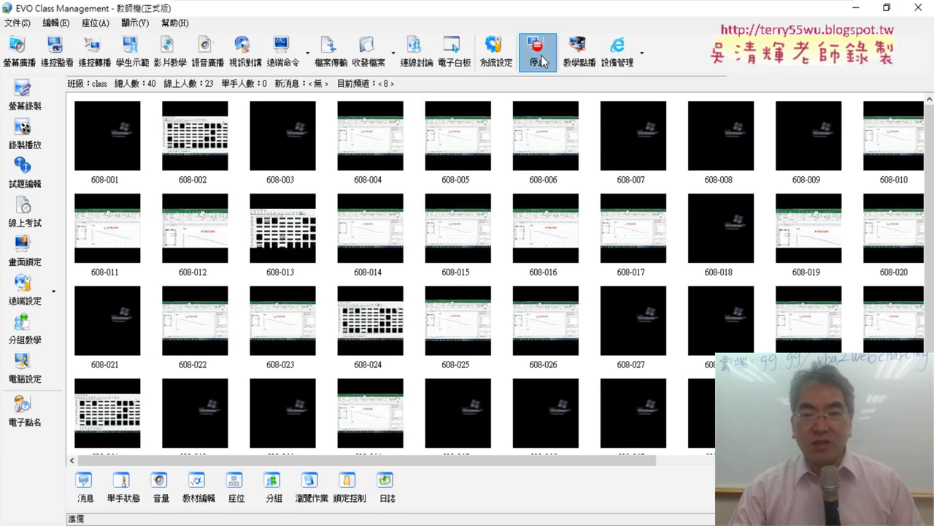